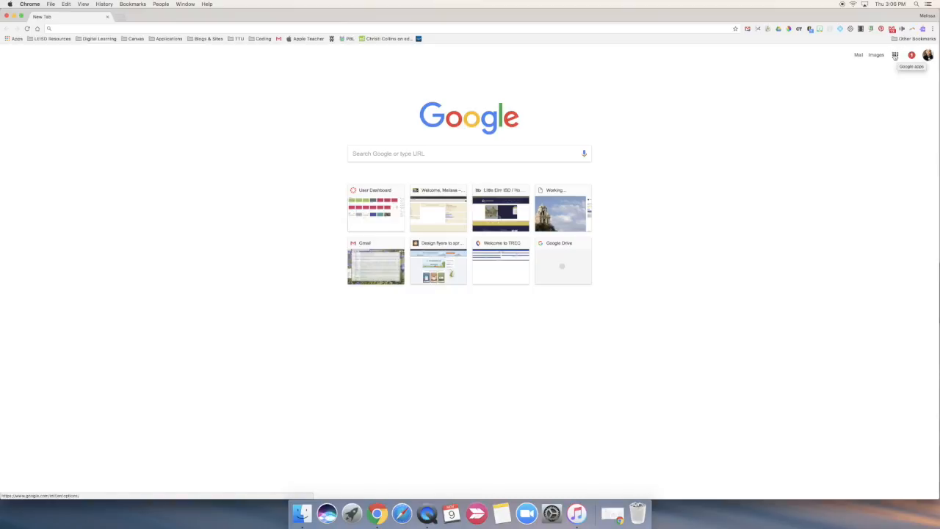
# Open Google Forms from the list of additional Google apps
pyautogui.click(895, 55)
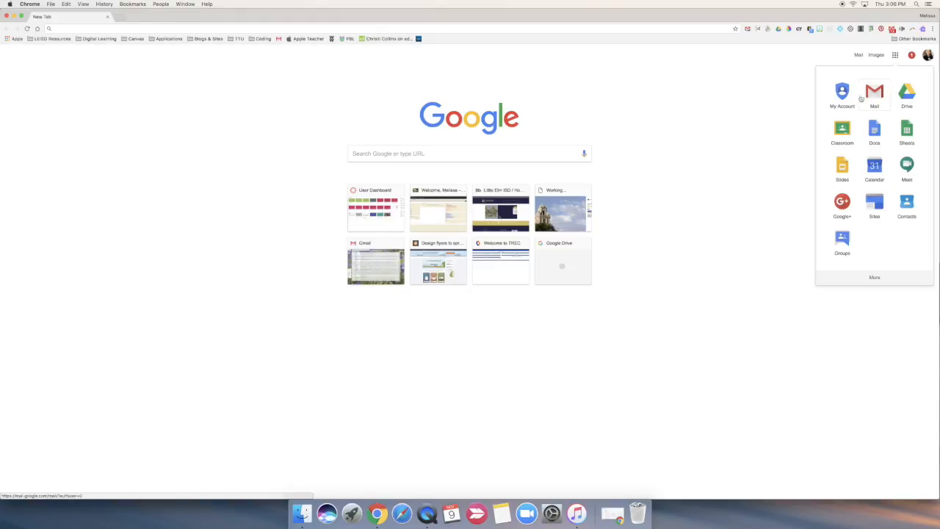
pyautogui.click(874, 278)
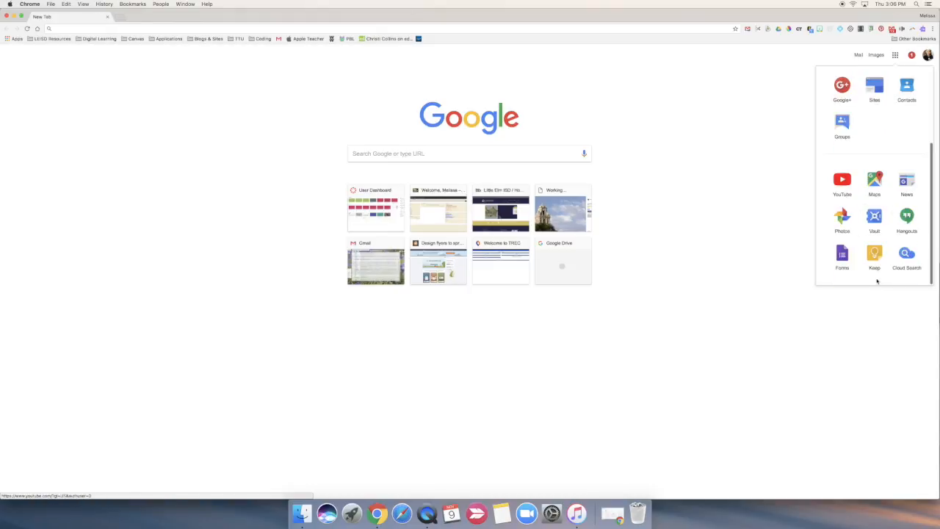
pyautogui.click(842, 257)
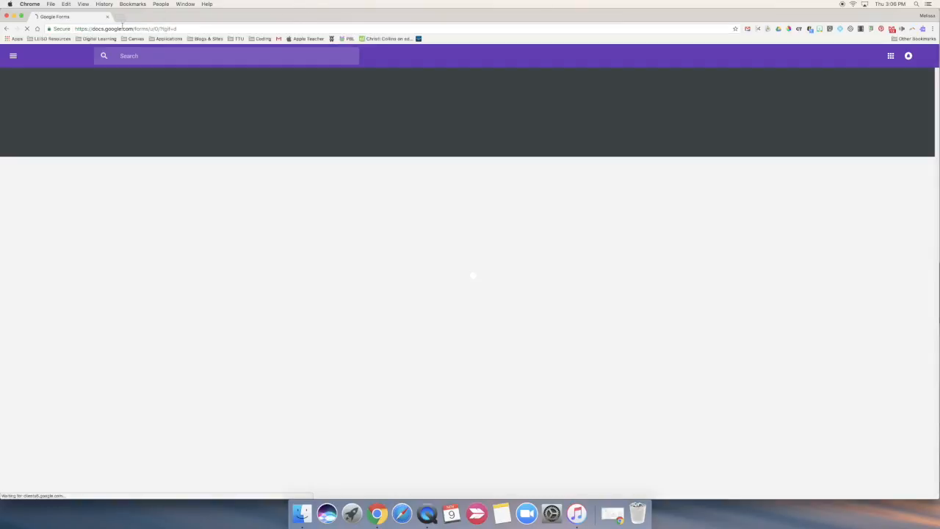
# Open Google Drive in a new tab, view the additional file types offered for creation, and close that tab
pyautogui.click(122, 16)
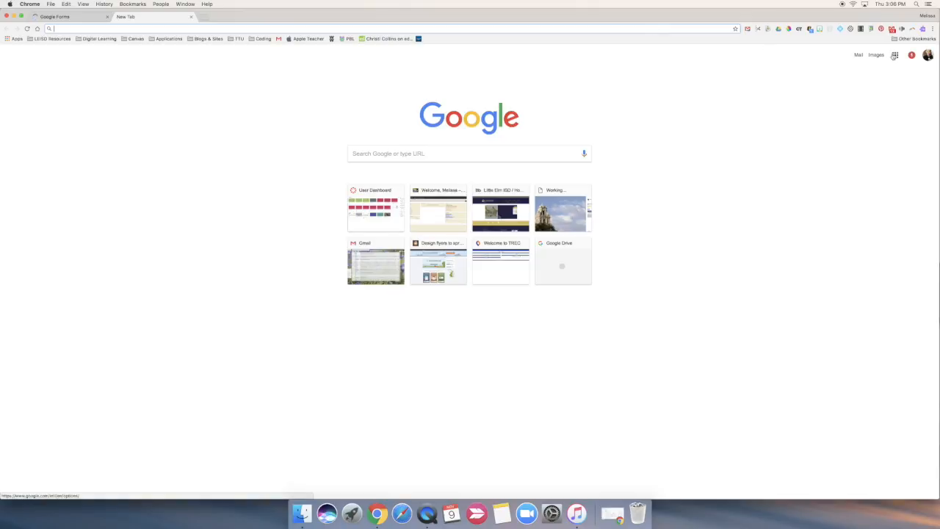
pyautogui.click(894, 55)
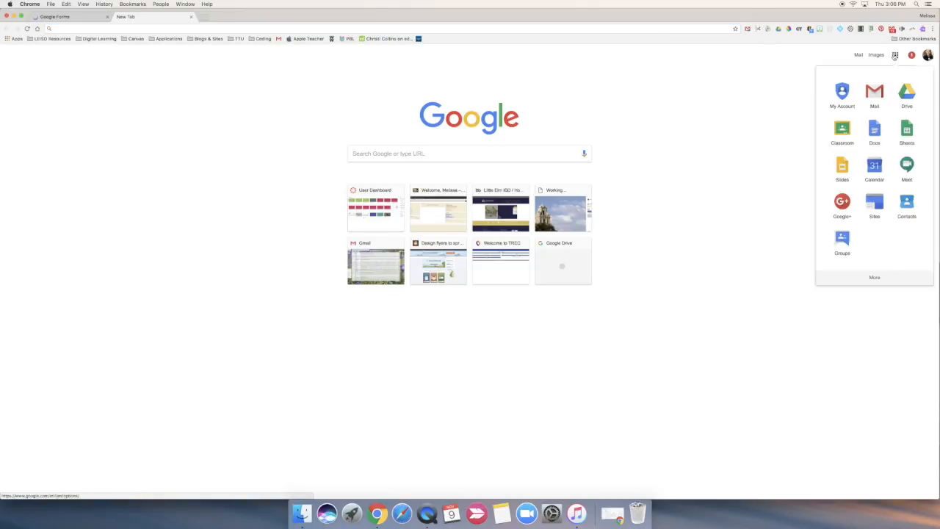
pyautogui.click(908, 101)
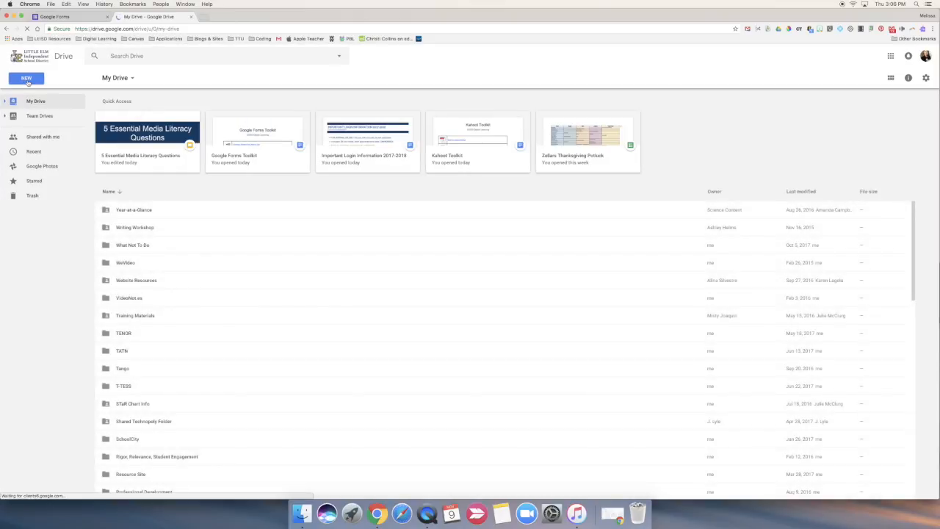
pyautogui.click(27, 80)
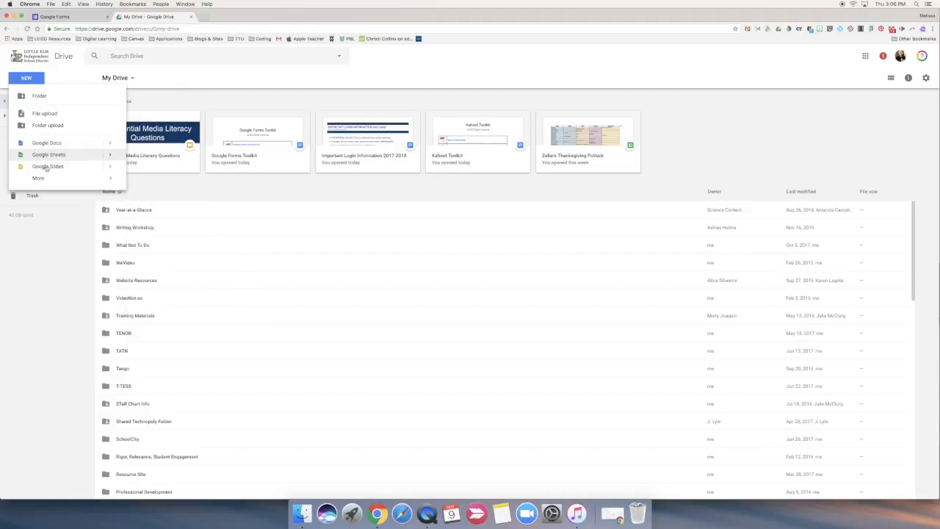
pyautogui.moveTo(44, 181)
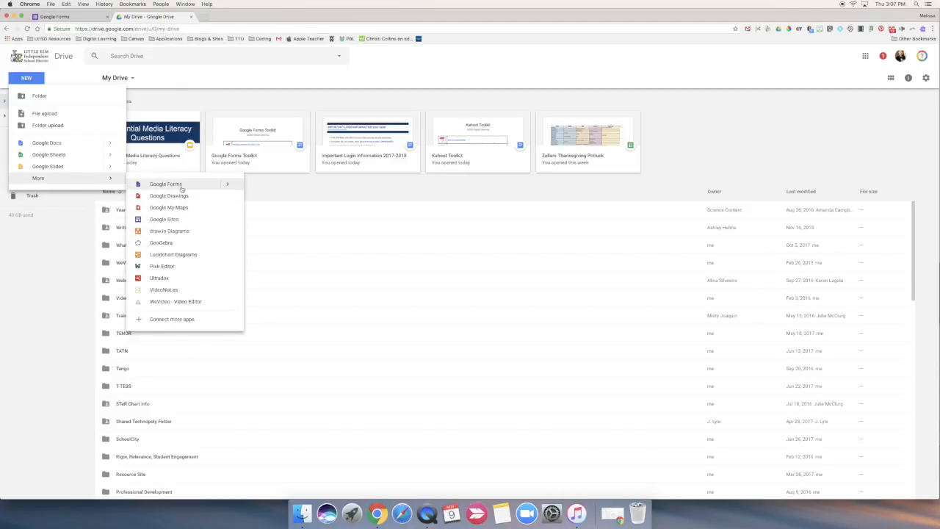
pyautogui.click(191, 16)
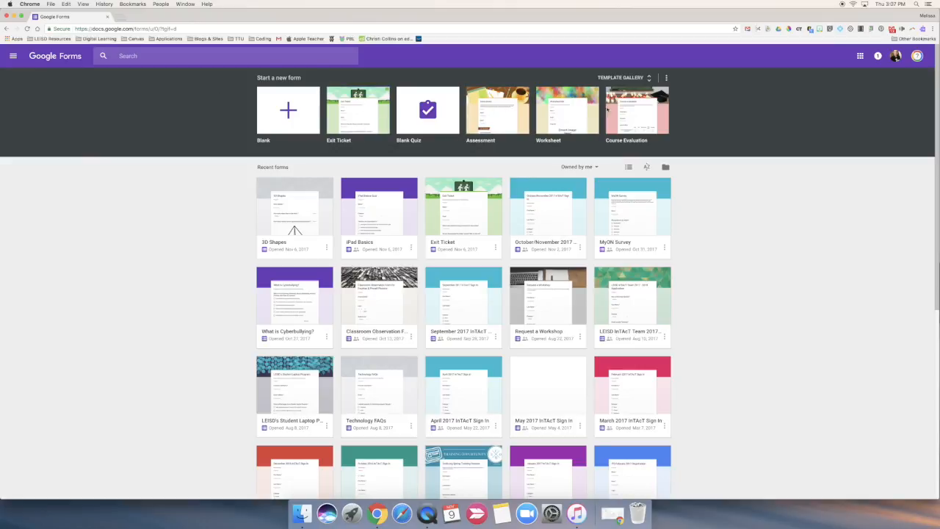
# Create a blank form titled "Parent Contact Information" and apply the same title as its file name
pyautogui.click(289, 112)
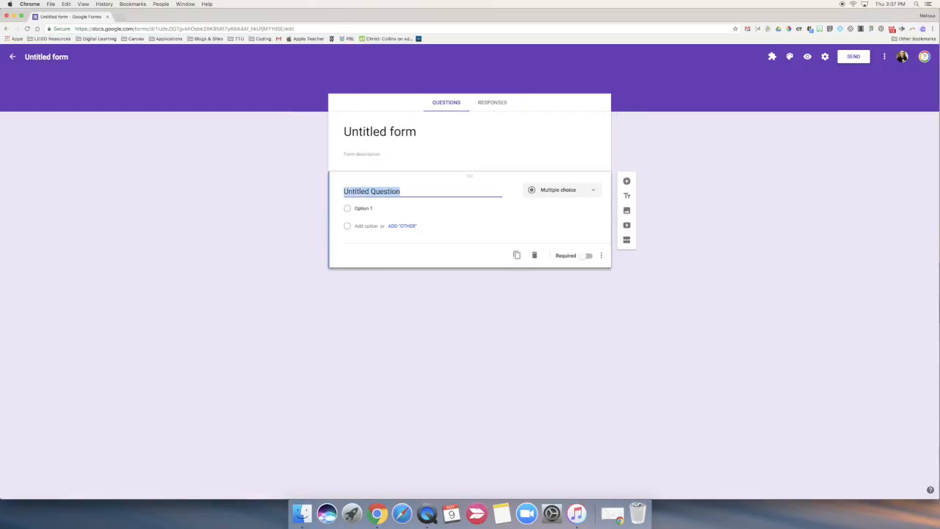
pyautogui.click(390, 132)
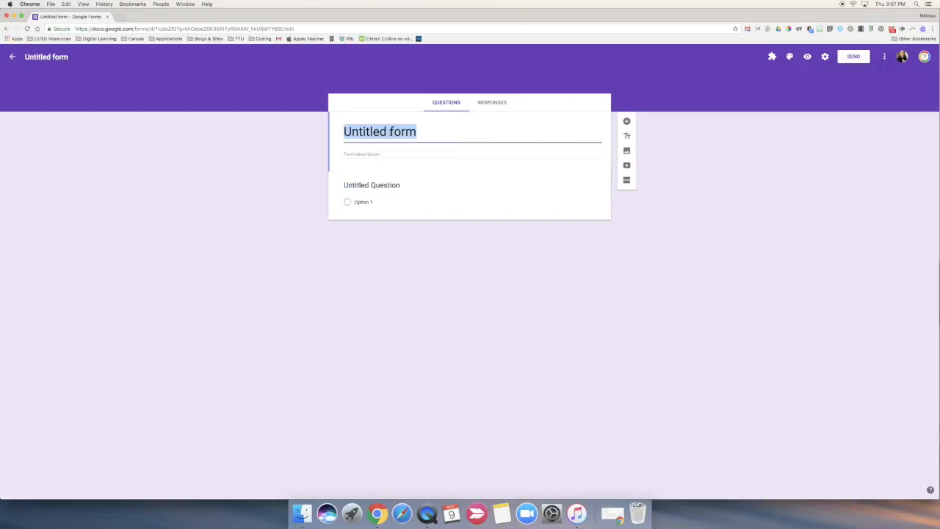
pyautogui.write('Par')
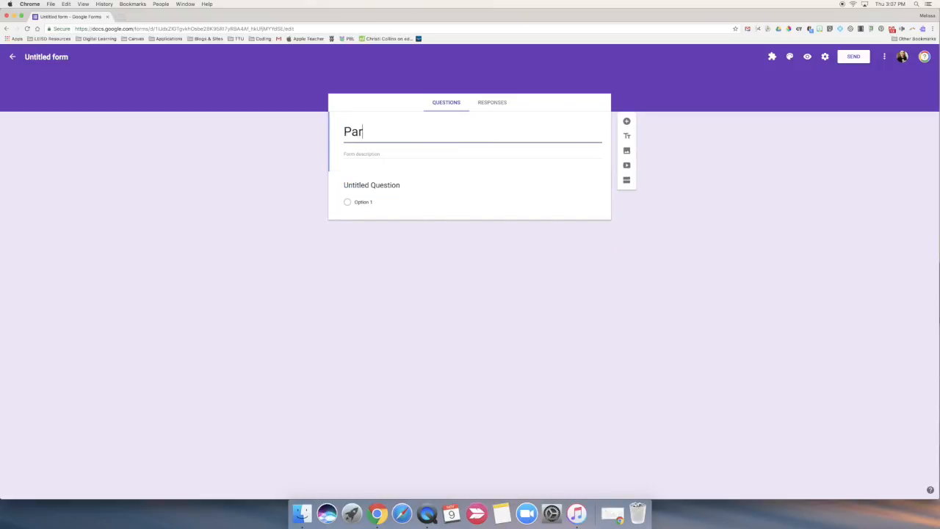
pyautogui.write('ent Contact I')
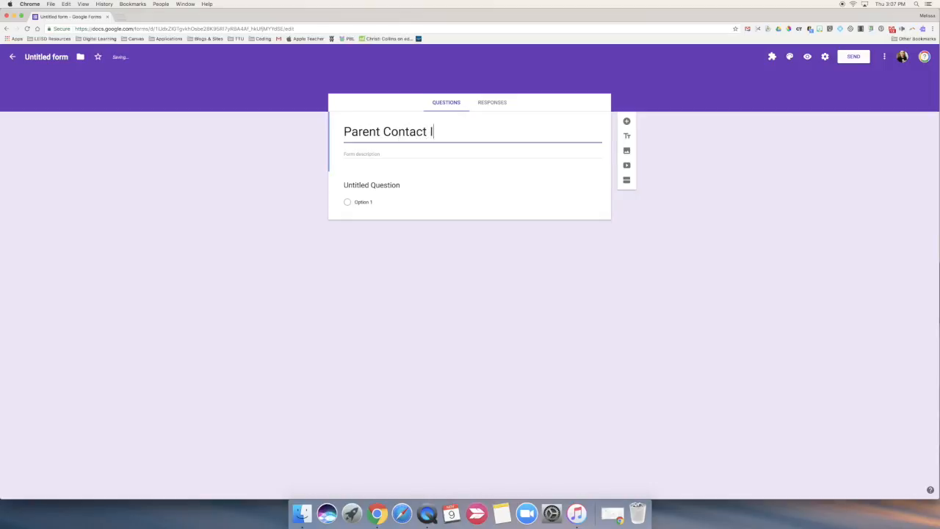
pyautogui.write('nformation')
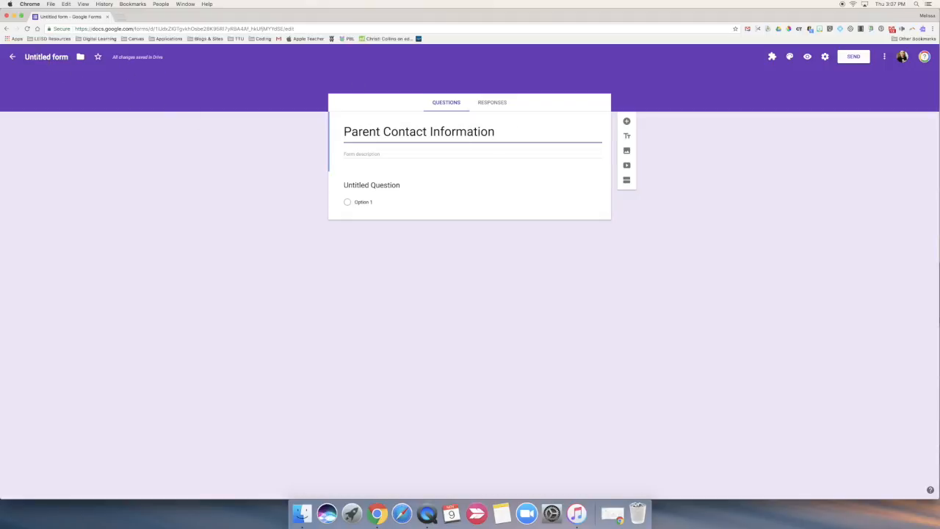
pyautogui.click(44, 56)
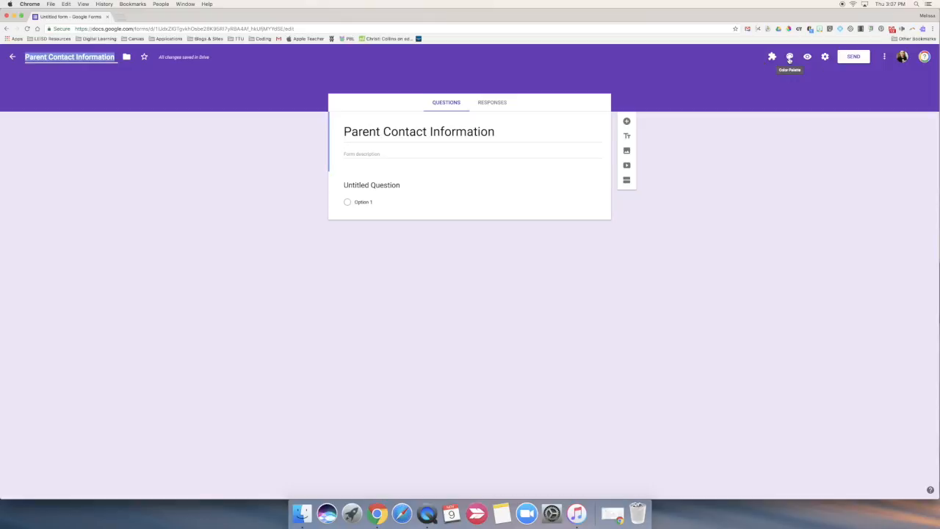
# Browse the Illustrations and Birthday categories of the form's image themes and close the theme selection without choosing one
pyautogui.click(790, 59)
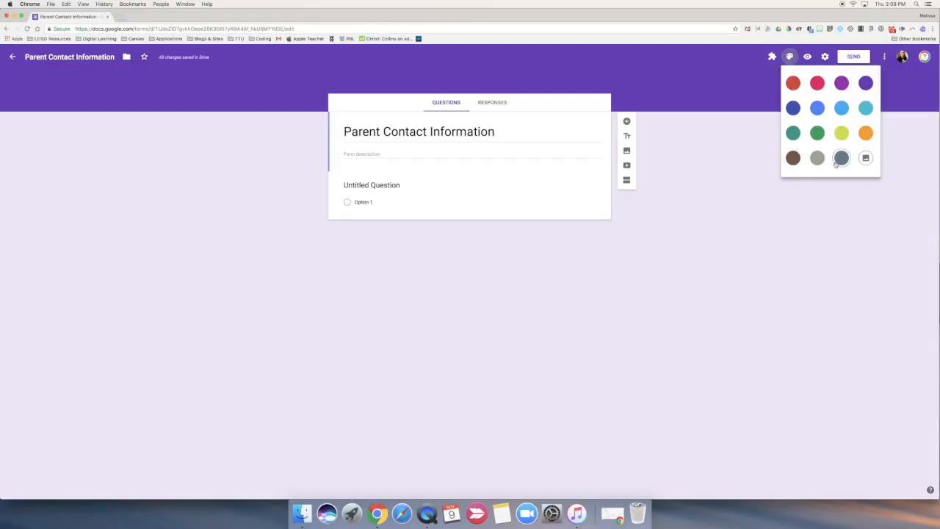
pyautogui.click(866, 160)
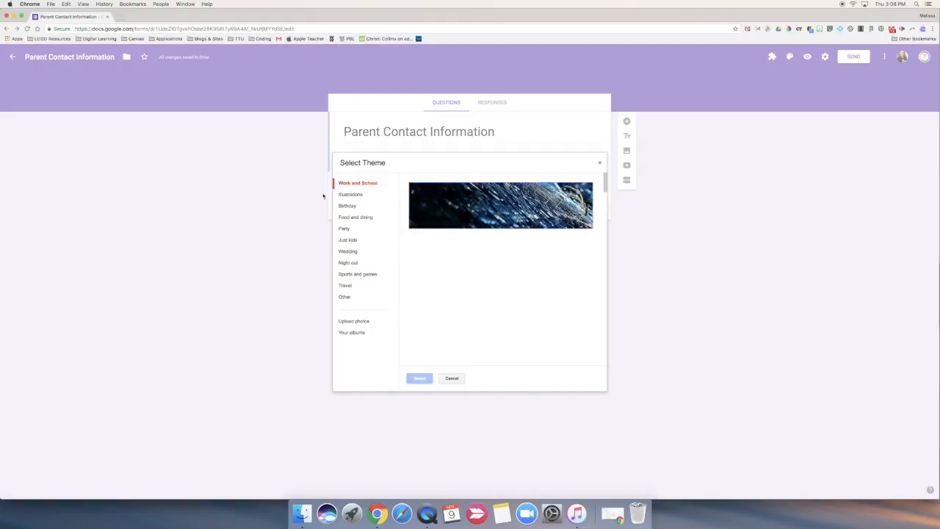
pyautogui.click(355, 195)
pyautogui.click(350, 207)
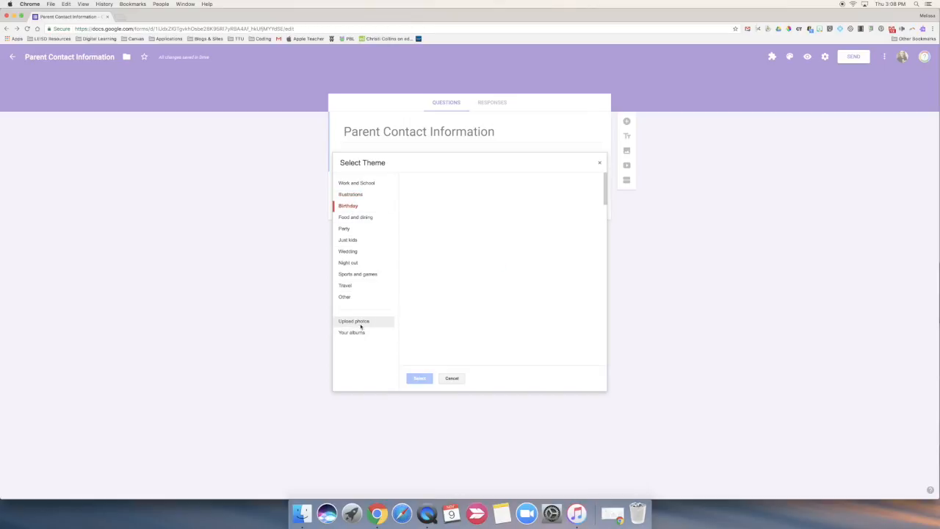
pyautogui.click(451, 378)
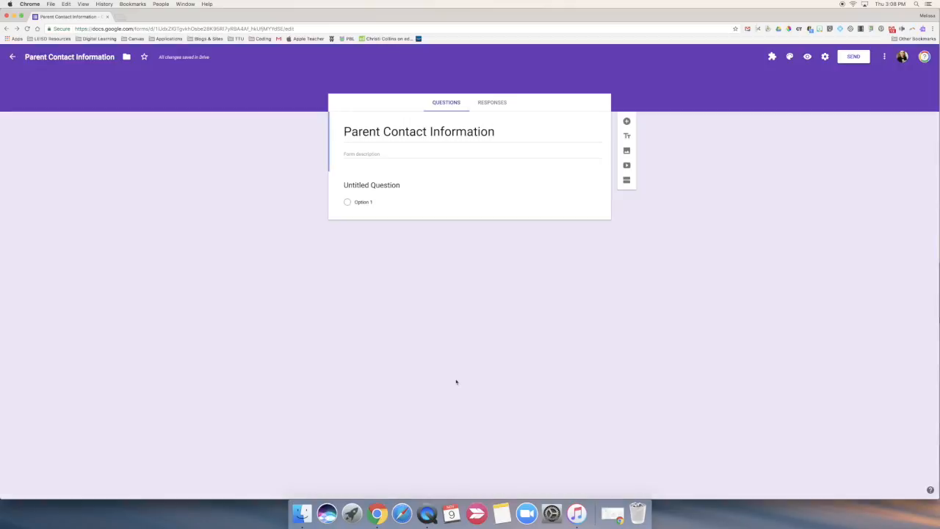
# Change the form's theme colour to the medium blue in the second row of the palette
pyautogui.click(789, 57)
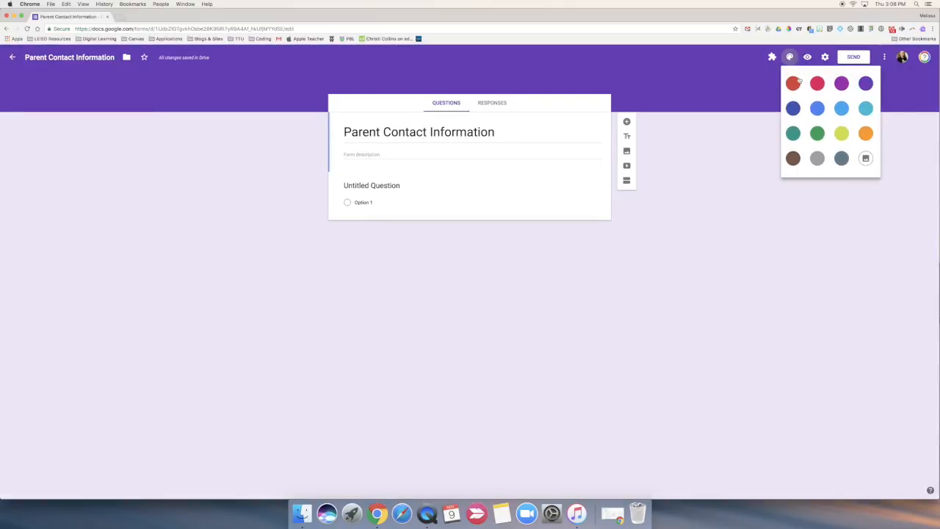
pyautogui.click(816, 108)
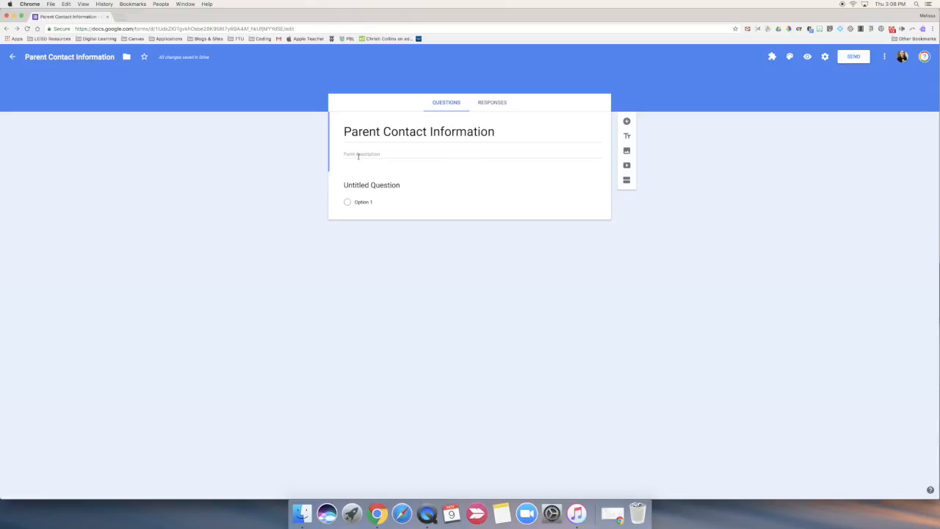
# Word the first question "First and Last Name of Parent", keep it as Short answer, and make it required
pyautogui.click(388, 186)
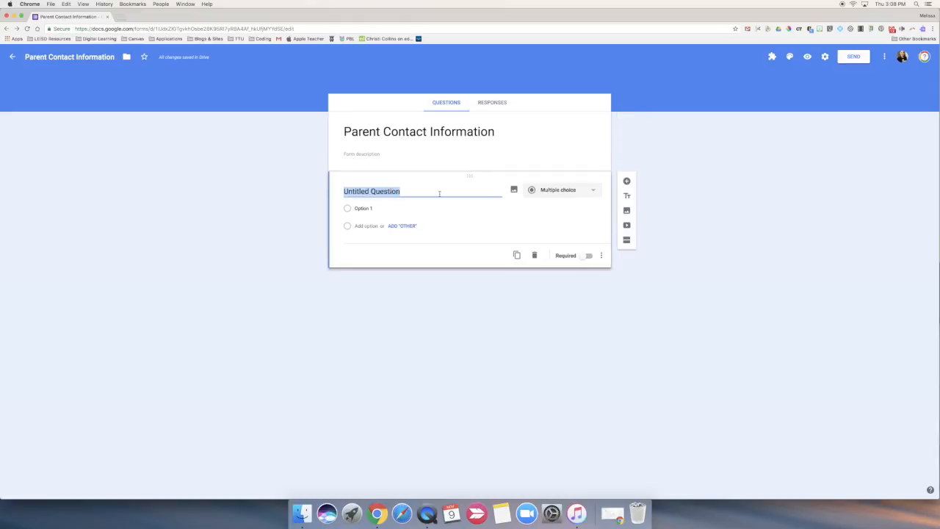
pyautogui.write('First and Last n')
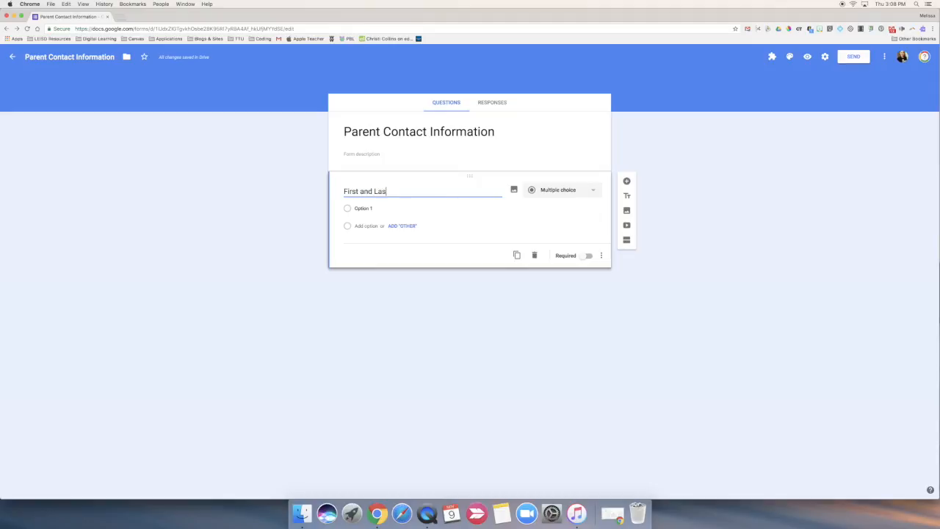
pyautogui.press('BackSpace')
pyautogui.write('Nam')
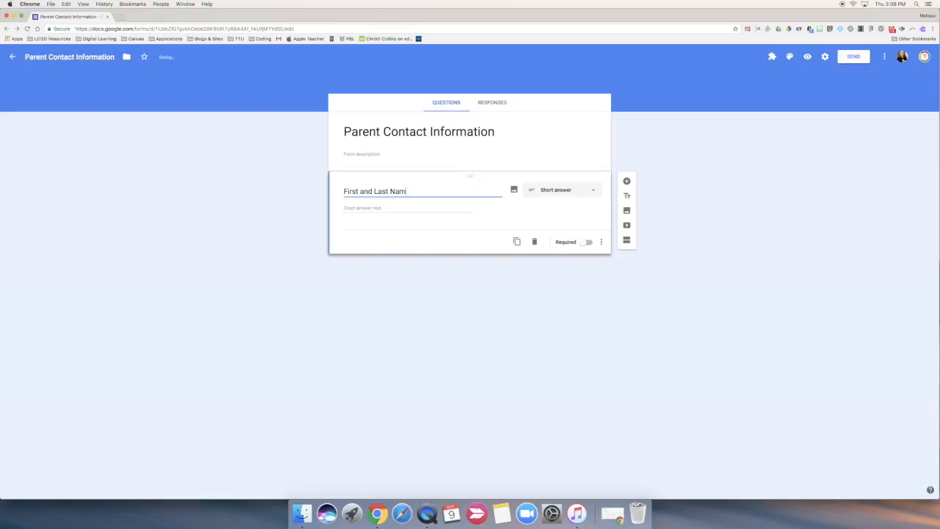
pyautogui.write('e of Parent')
pyautogui.click(592, 194)
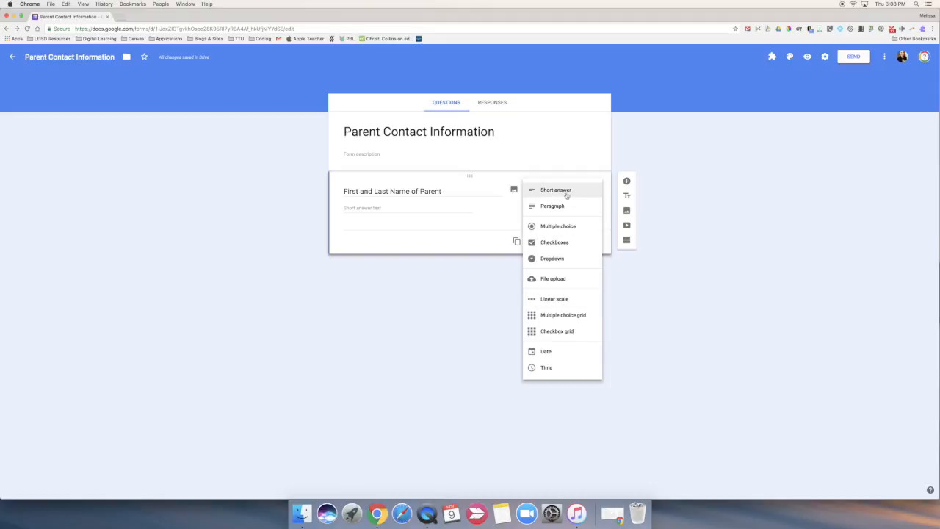
pyautogui.click(463, 206)
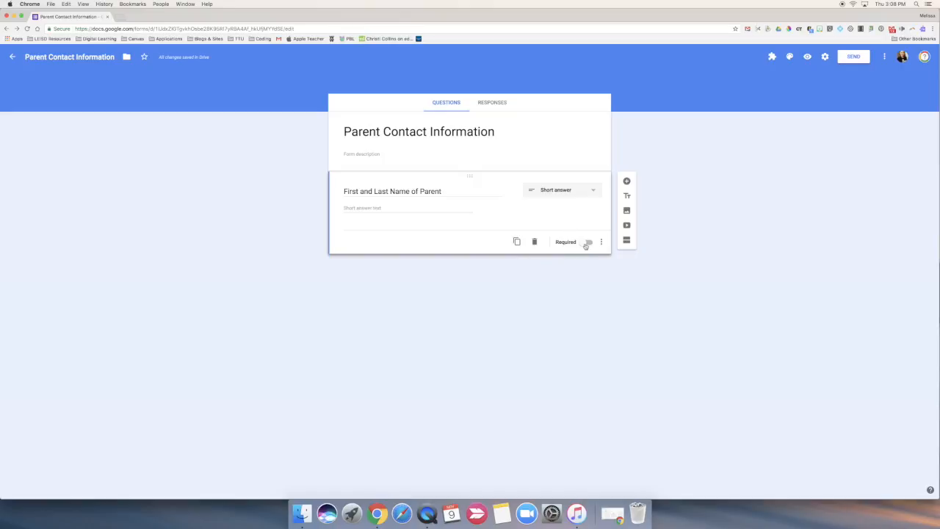
pyautogui.click(585, 245)
# Duplicate the parent name question and reword the copy as "First and Last Name of Student"
pyautogui.click(517, 243)
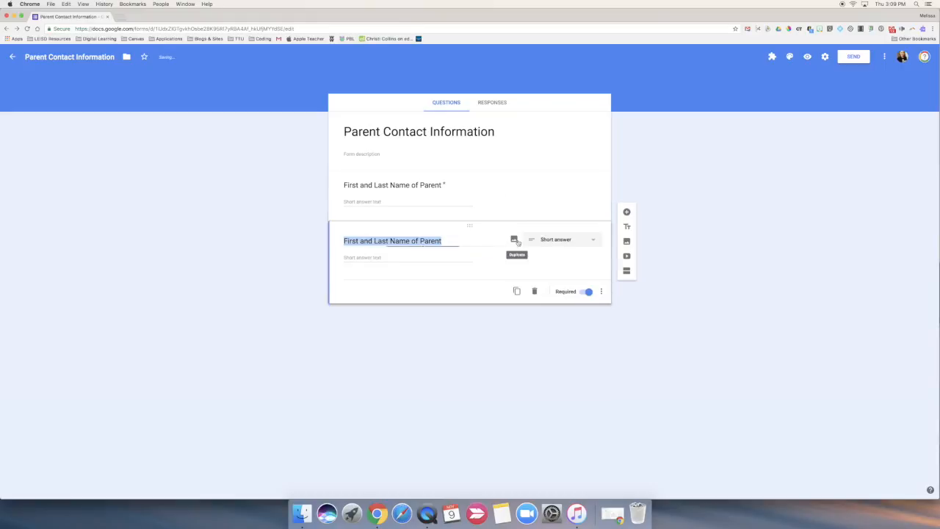
pyautogui.moveTo(442, 241); pyautogui.dragTo(421, 241)
pyautogui.write('Student')
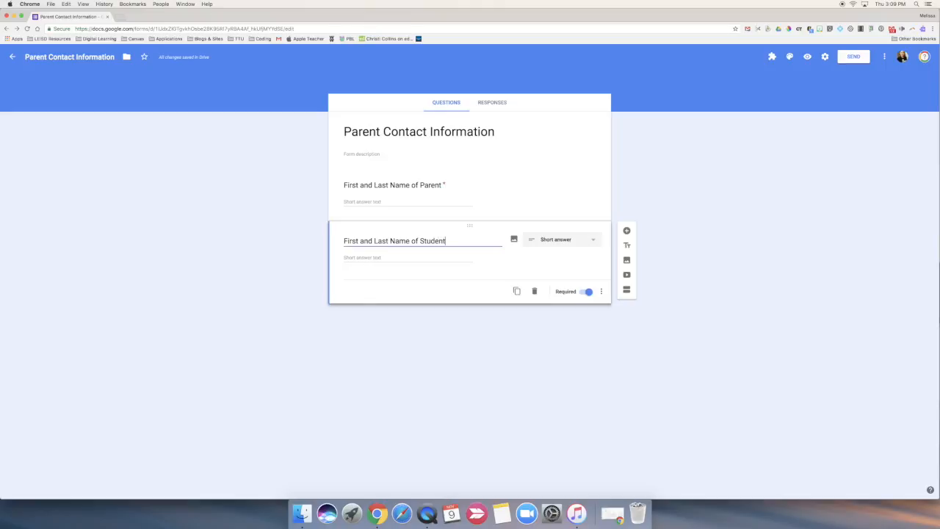
pyautogui.click(522, 265)
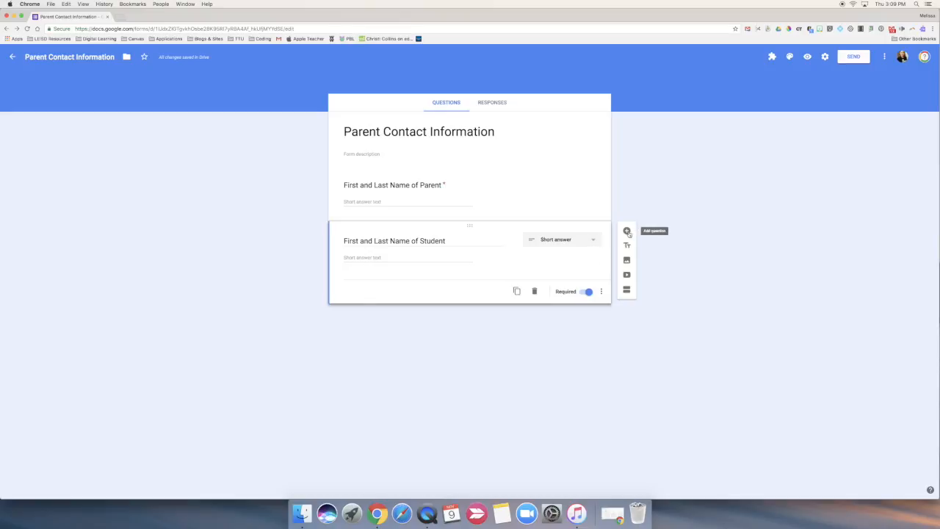
# Add a third question, "What grade level is your student in?", and set its answer type to Dropdown
pyautogui.click(628, 231)
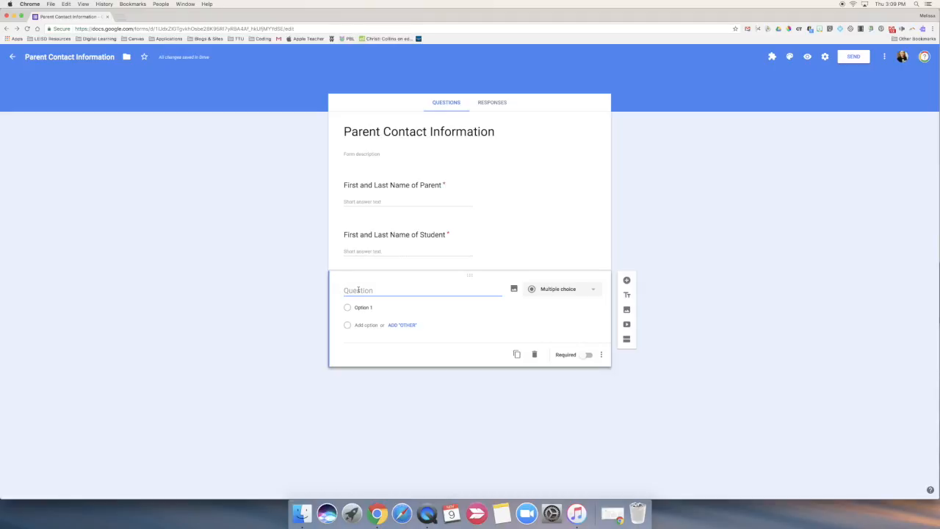
pyautogui.write('What grade level is your student in?')
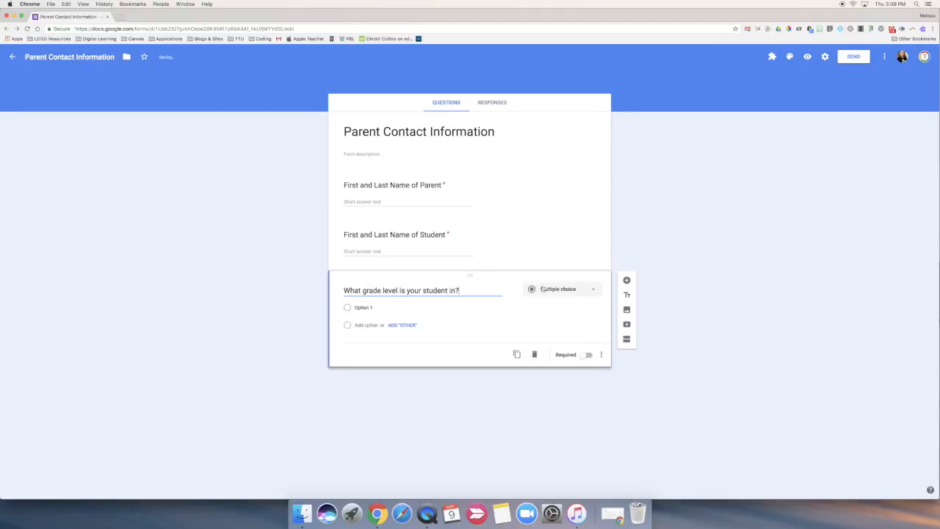
pyautogui.click(573, 290)
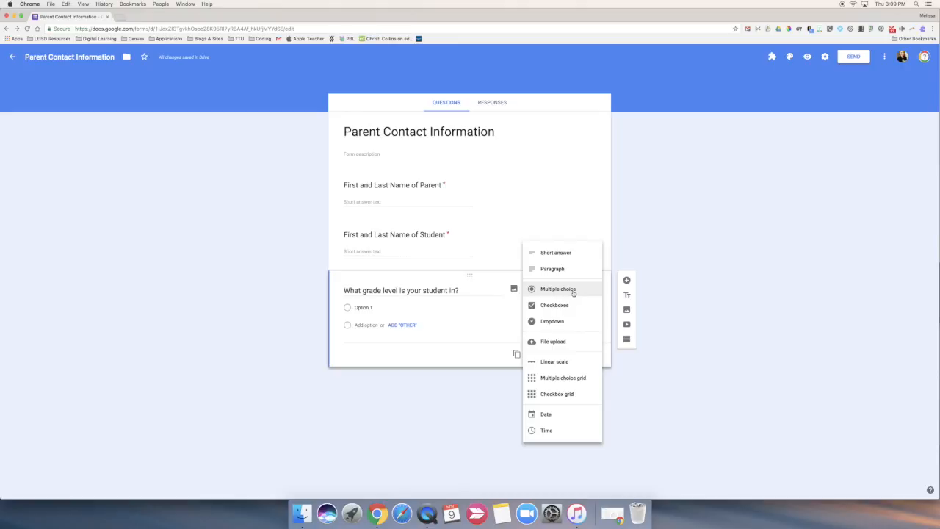
pyautogui.click(557, 321)
# Enter Kindergarten, First and Second as the first three dropdown options of the grade level question
pyautogui.click(391, 313)
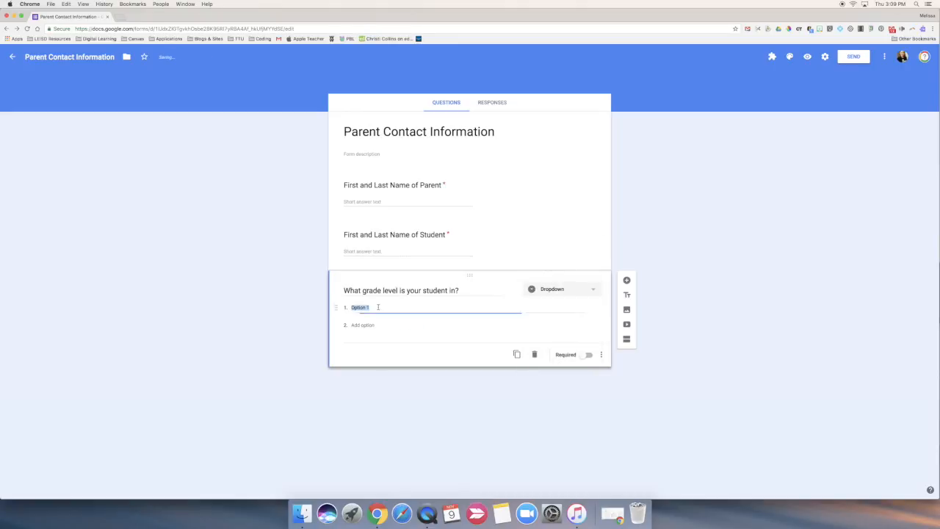
pyautogui.write('Kindergarten')
pyautogui.press('Return')
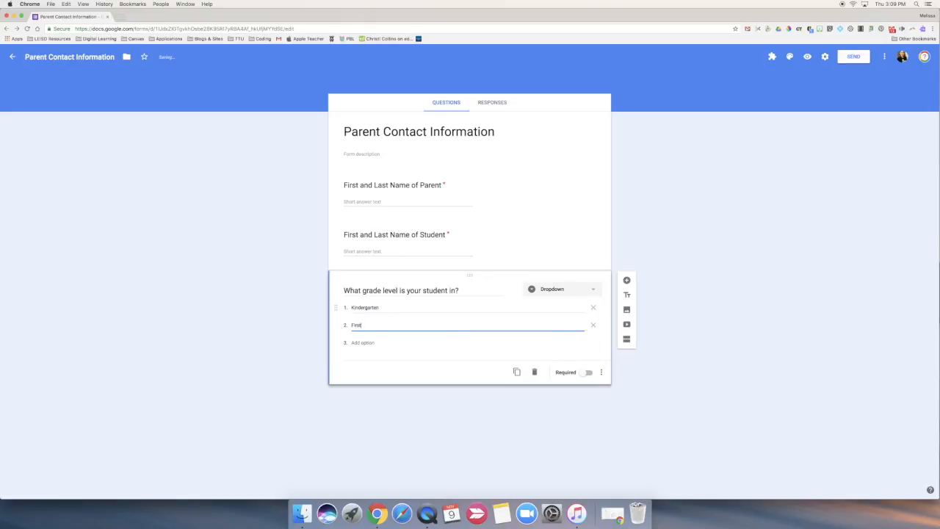
pyautogui.press('Return')
pyautogui.write('Second')
pyautogui.press('Return')
# Add Third, Fourth and Fifth as further grade level options and make the question required
pyautogui.write('Th')
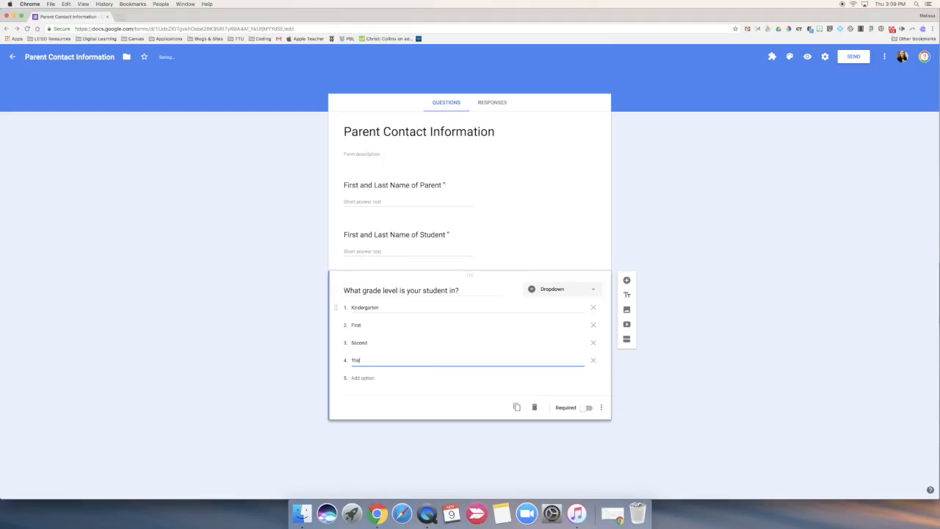
pyautogui.write('ird')
pyautogui.press('Return')
pyautogui.write('Fo')
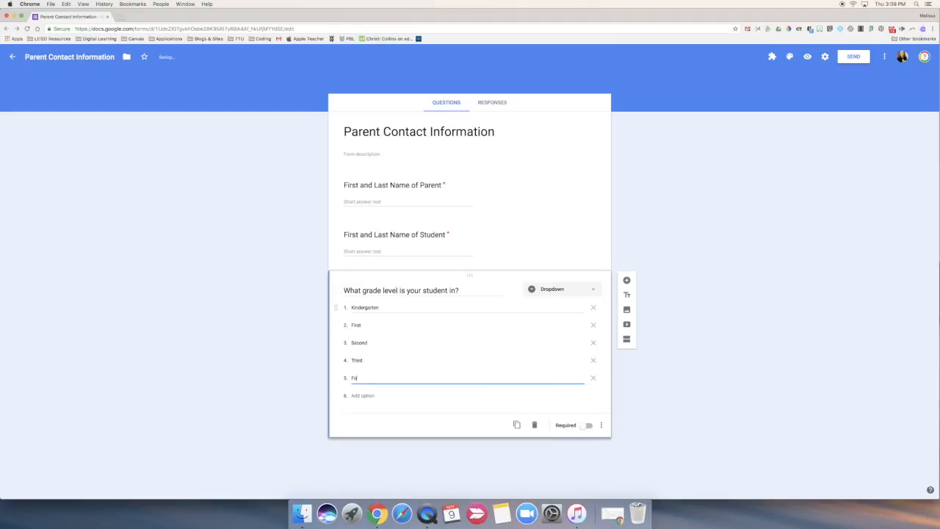
pyautogui.write('urth')
pyautogui.press('Return')
pyautogui.write('Fifth')
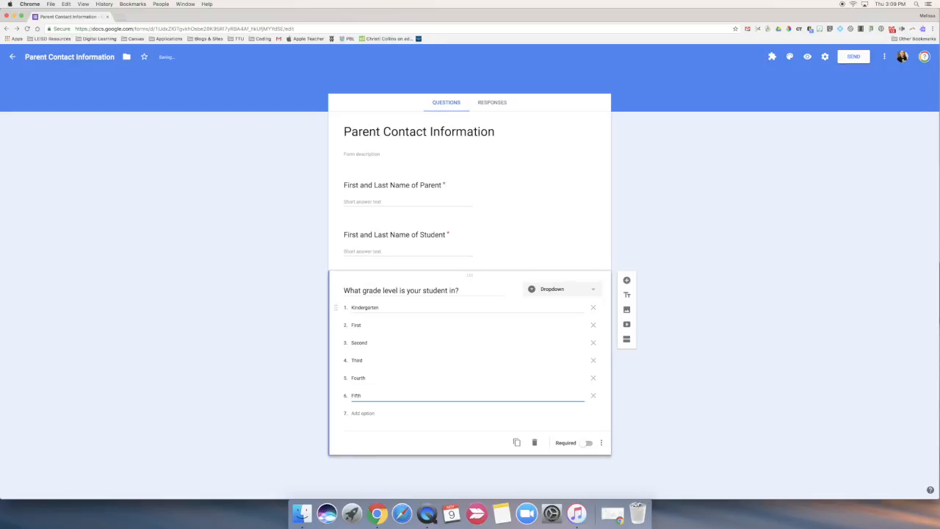
pyautogui.click(586, 443)
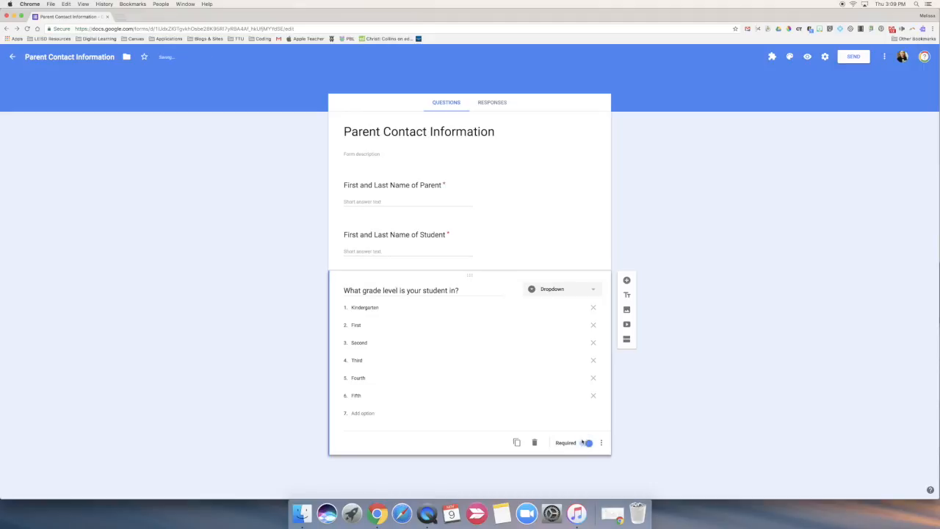
# Add a Short answer question worded "Parent Phone Number" below the grade level question
pyautogui.click(626, 280)
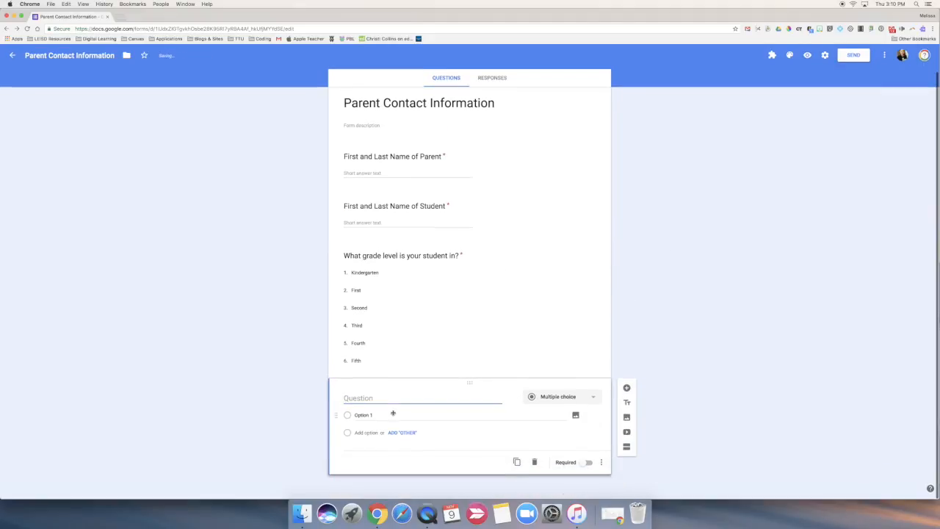
pyautogui.write('Parent Ph')
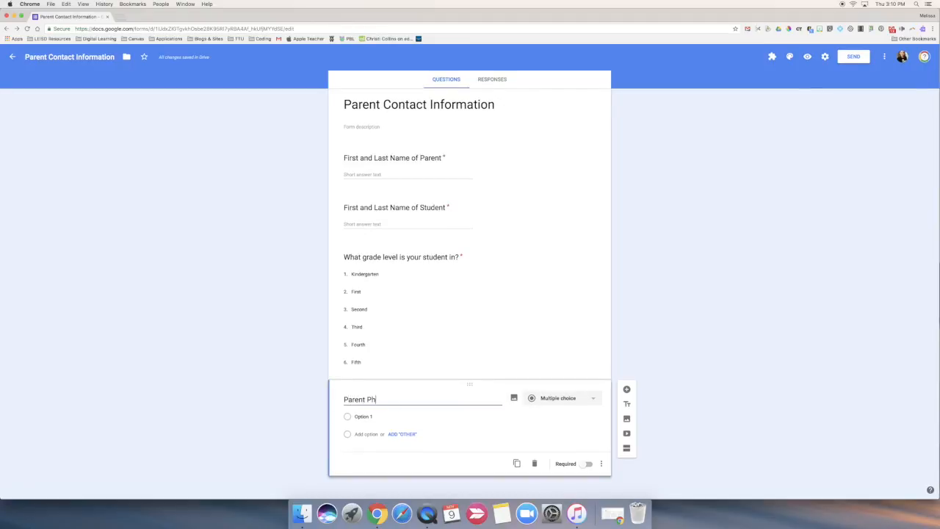
pyautogui.write('one Number')
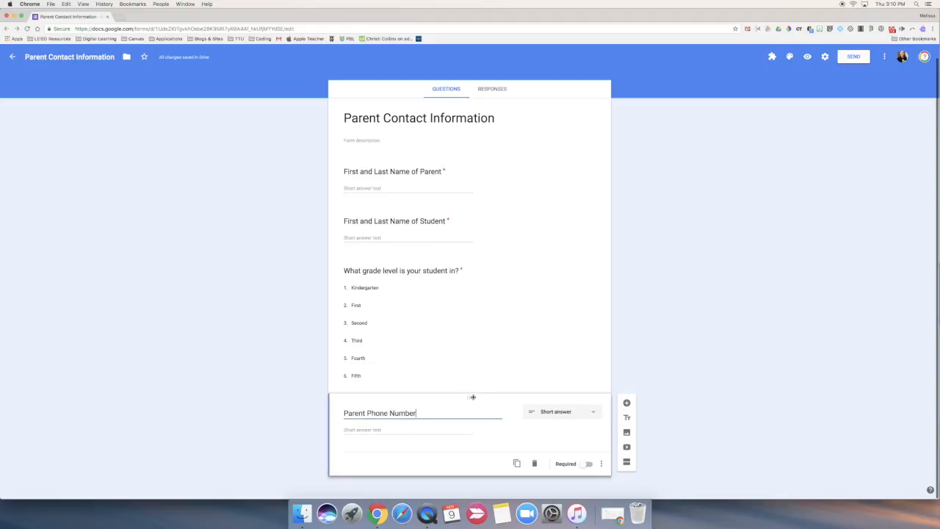
# Move the Parent Phone Number question above the grade level question and make it required
pyautogui.moveTo(471, 398); pyautogui.dragTo(465, 258)
pyautogui.scroll(-1, 466, 259)
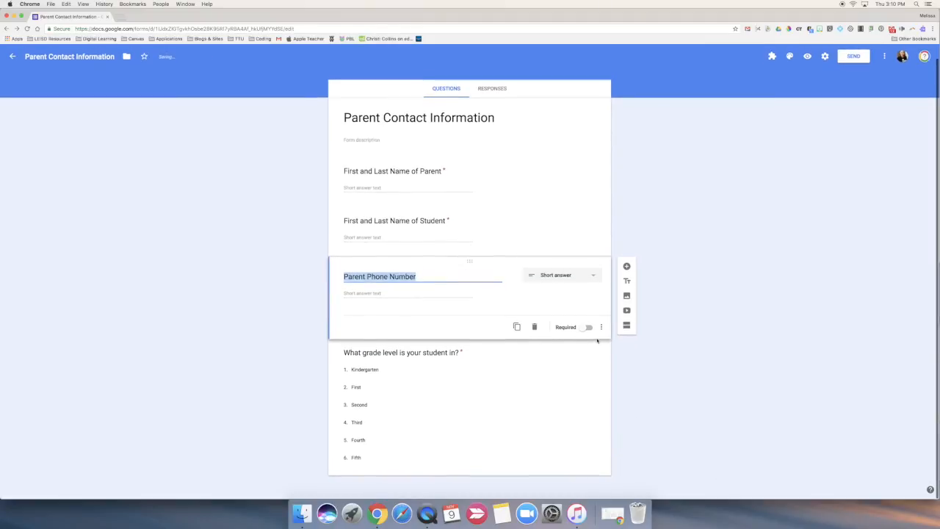
pyautogui.click(582, 331)
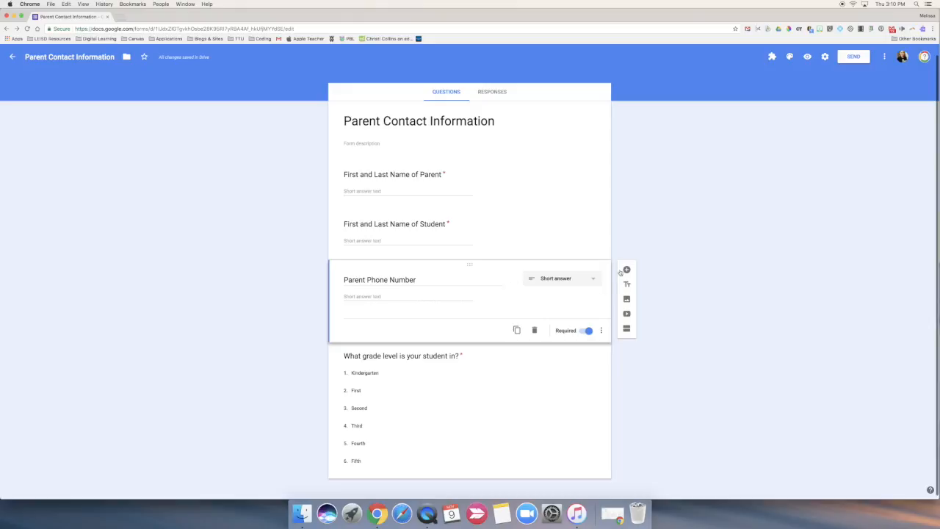
pyautogui.click(627, 316)
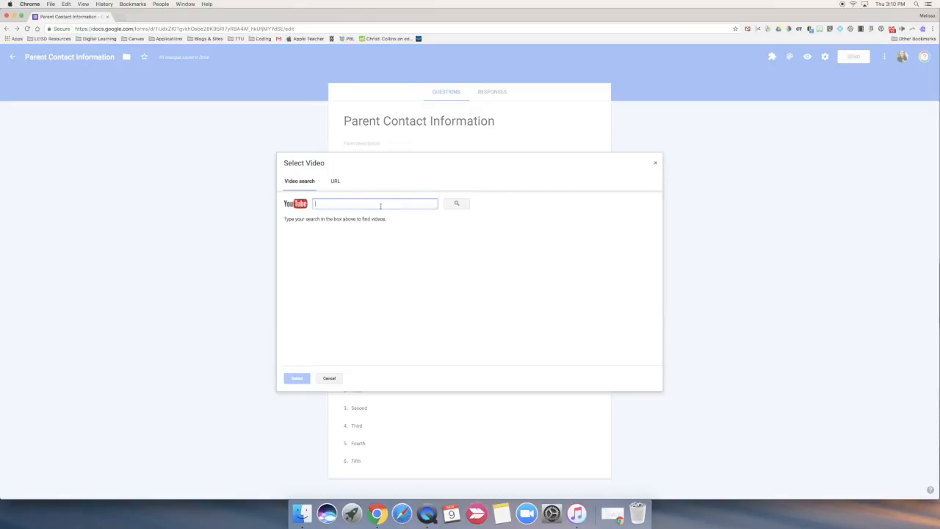
pyautogui.click(335, 181)
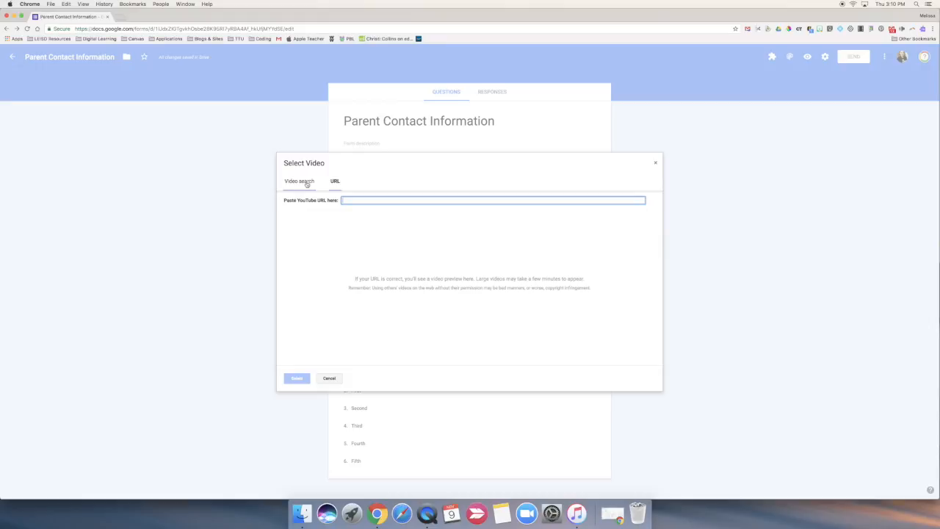
pyautogui.click(329, 379)
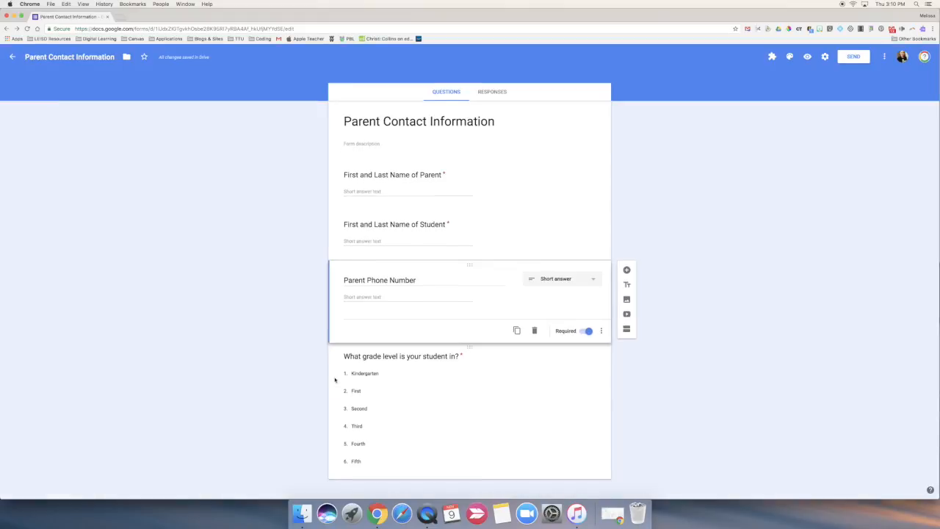
# Start inserting an image into the form and search Google for "School Bus" pictures
pyautogui.click(626, 309)
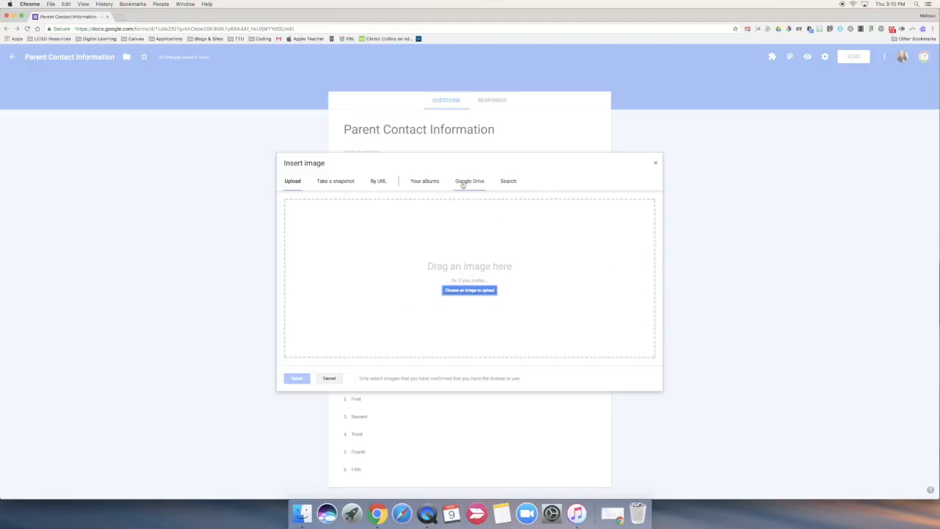
pyautogui.click(505, 183)
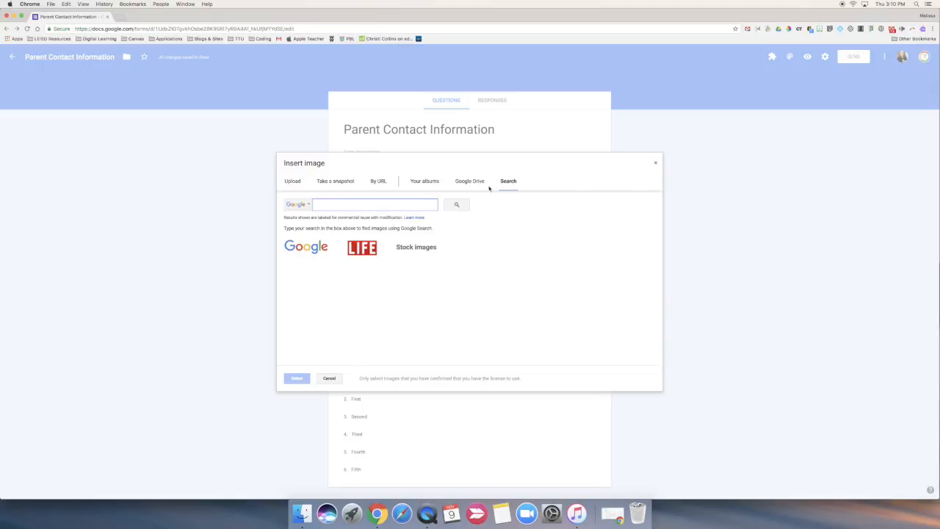
pyautogui.write('School Bus')
pyautogui.press('Return')
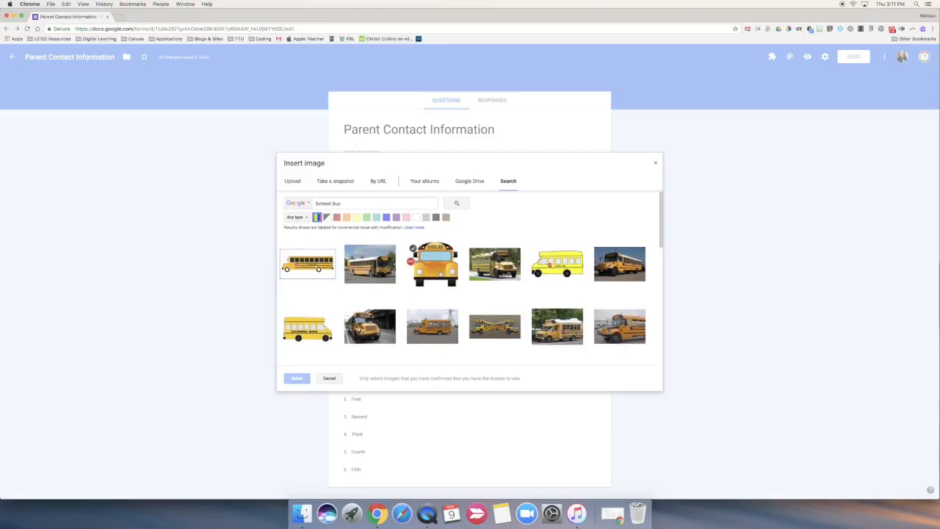
# Insert the front-view cartoon school bus with the stop sign and move it above the parent name question
pyautogui.scroll(-1, 433, 263)
pyautogui.click(433, 258)
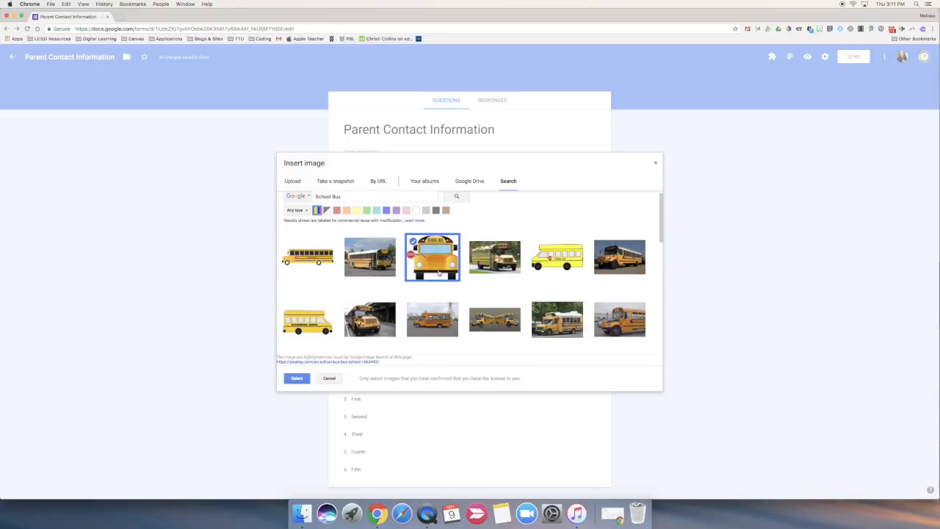
pyautogui.click(297, 379)
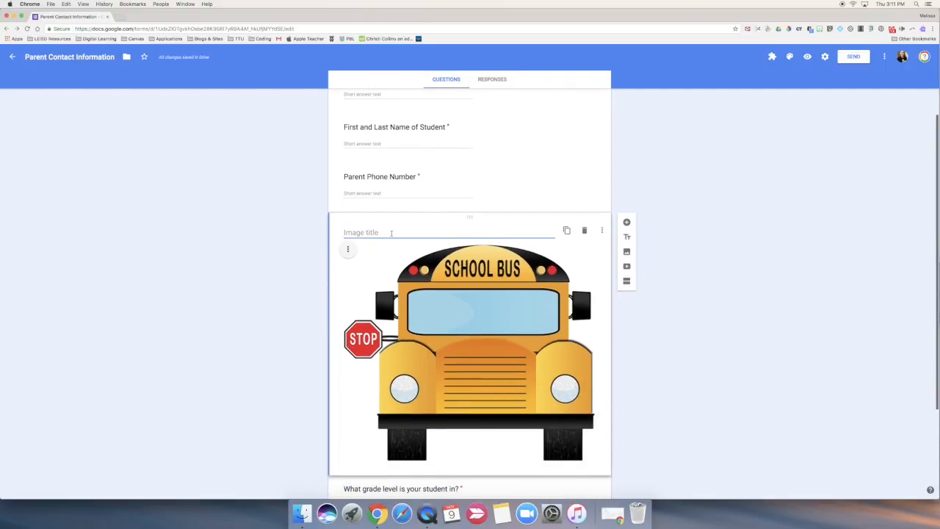
pyautogui.moveTo(470, 237); pyautogui.dragTo(454, 96)
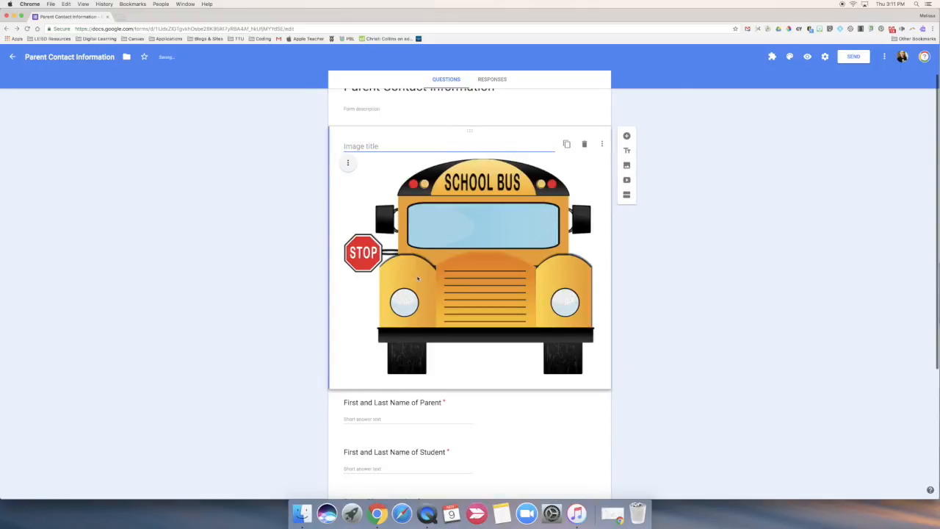
# Try a title and description block below the grade level question and delete it
pyautogui.scroll(-5, 418, 277)
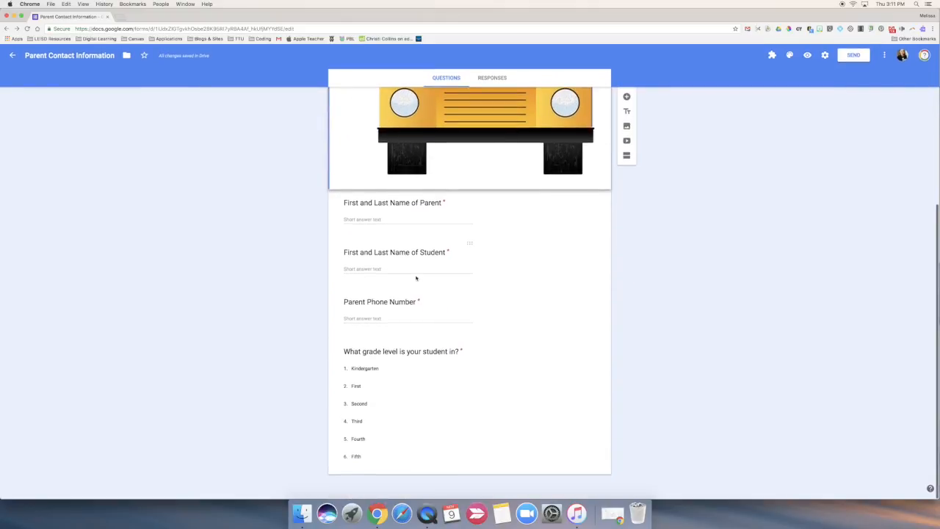
pyautogui.click(467, 467)
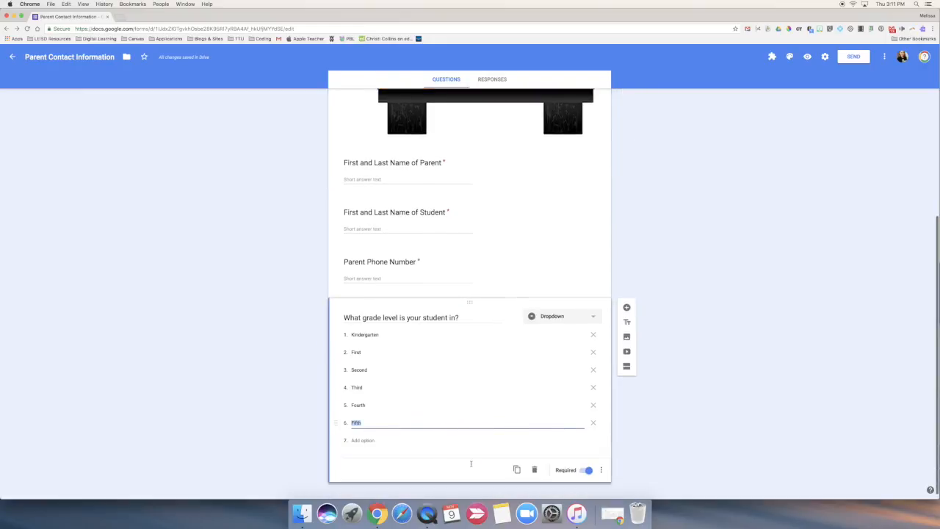
pyautogui.click(626, 315)
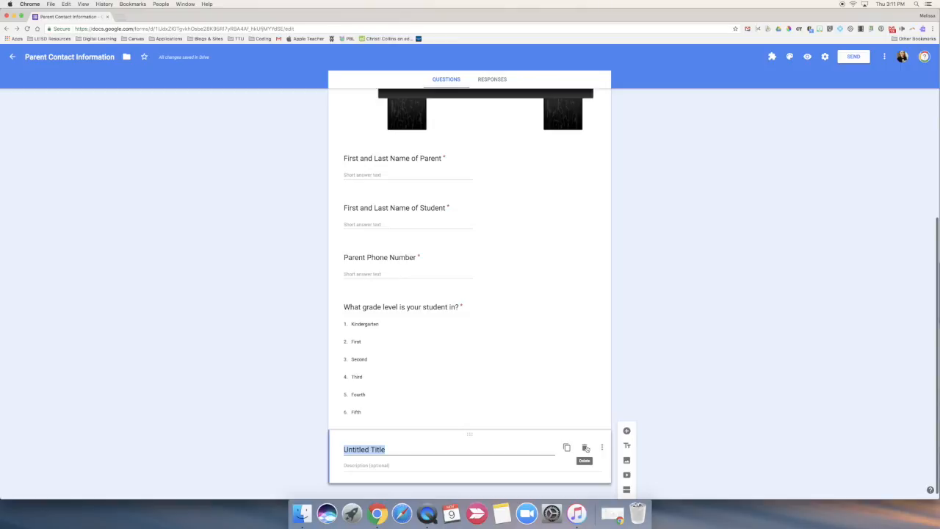
pyautogui.click(585, 448)
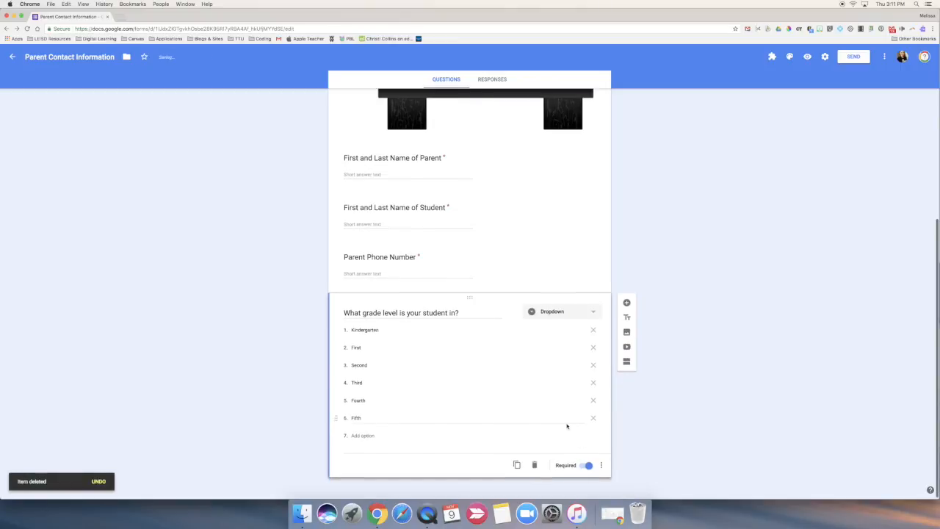
# Add a question "How does your child get home?" below the grade level question and set its type to Checkboxes
pyautogui.click(627, 302)
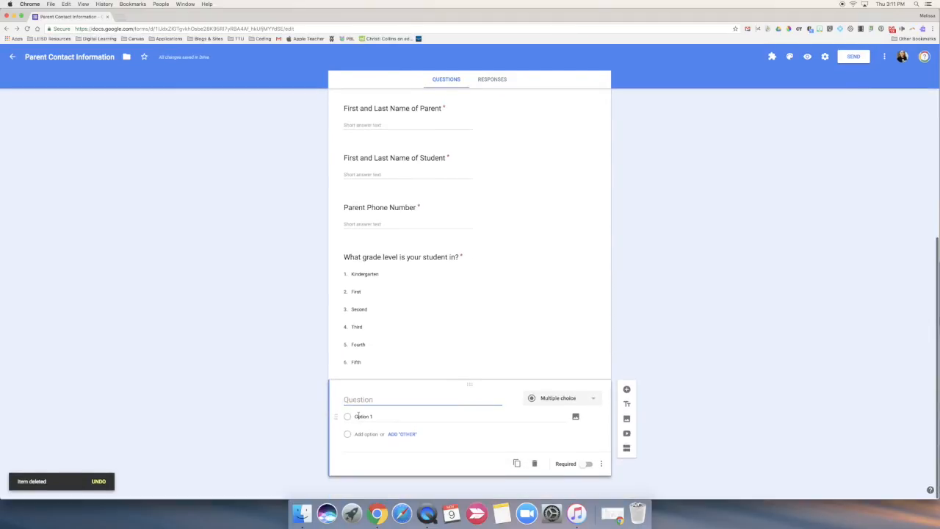
pyautogui.write('How doe')
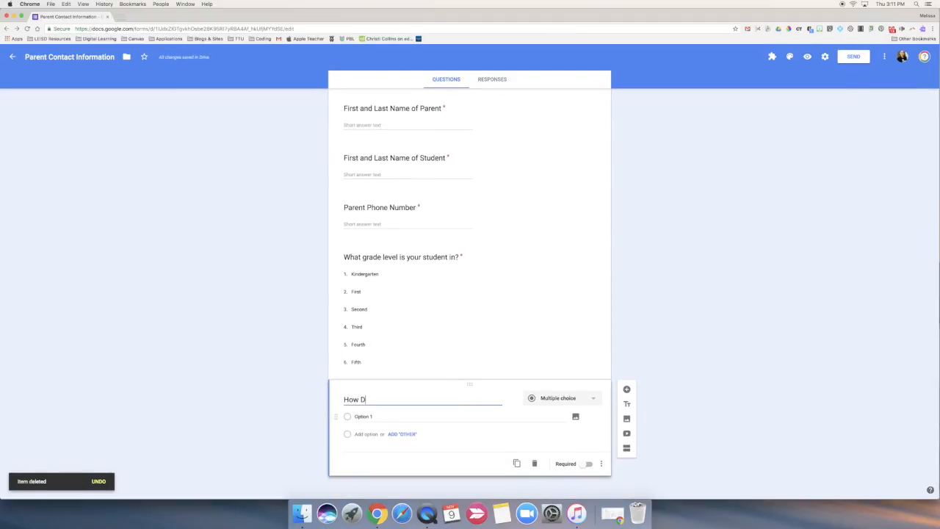
pyautogui.write('s y')
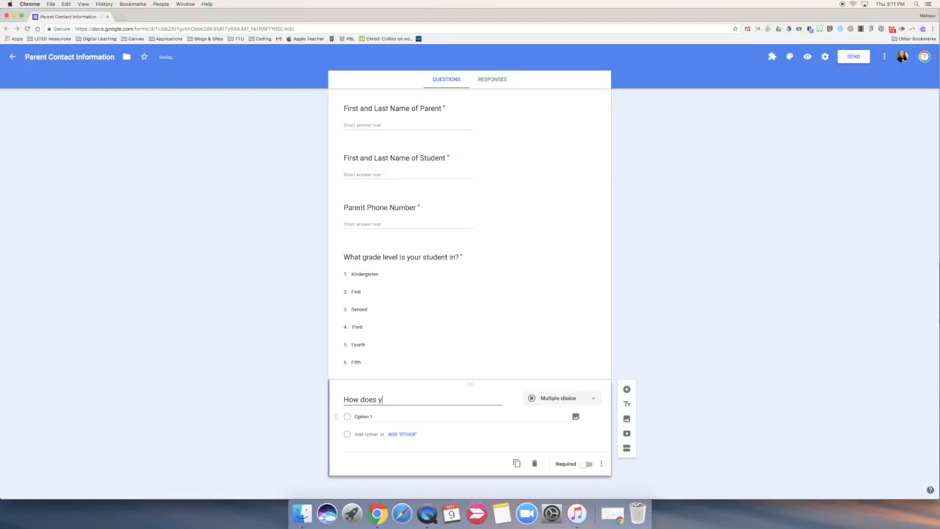
pyautogui.write('our child get home?')
pyautogui.click(565, 400)
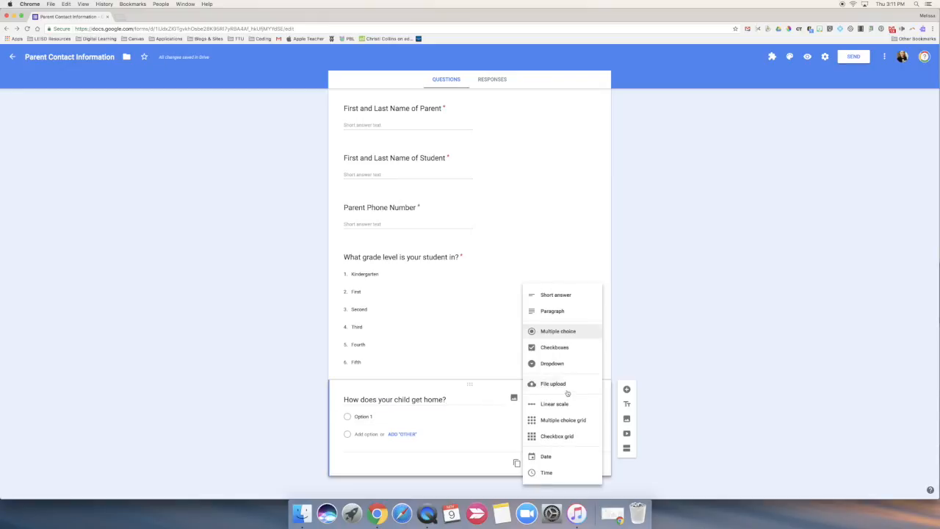
pyautogui.click(568, 348)
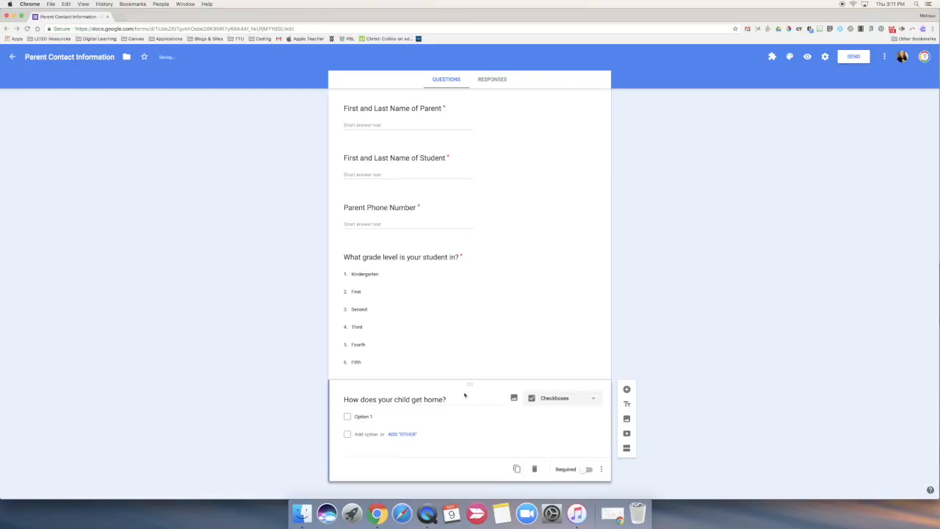
# Enter School Bus, Car Rider, Walker and Alphabest as the checkbox options for how the child gets home
pyautogui.click(388, 409)
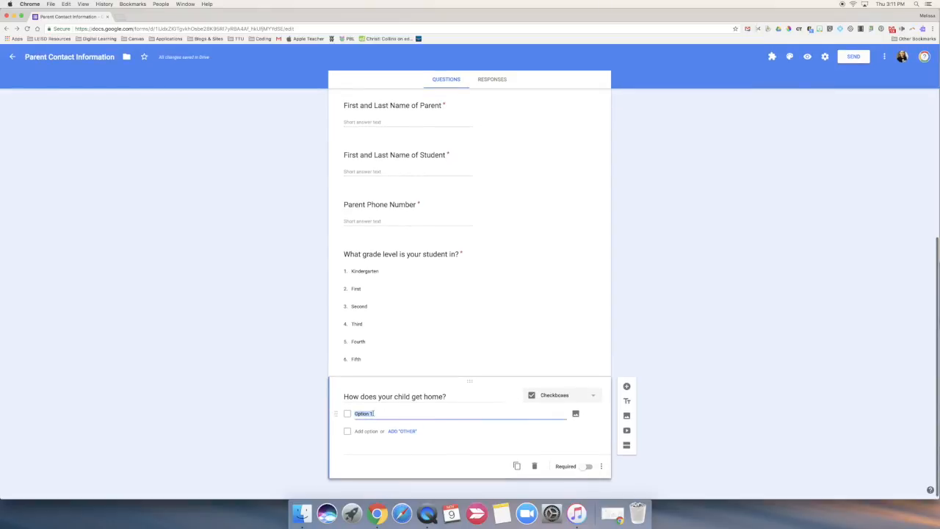
pyautogui.write('Sk')
pyautogui.write('hool Bus')
pyautogui.press('Return')
pyautogui.write('Car Rider')
pyautogui.press('Return')
pyautogui.write('Walker')
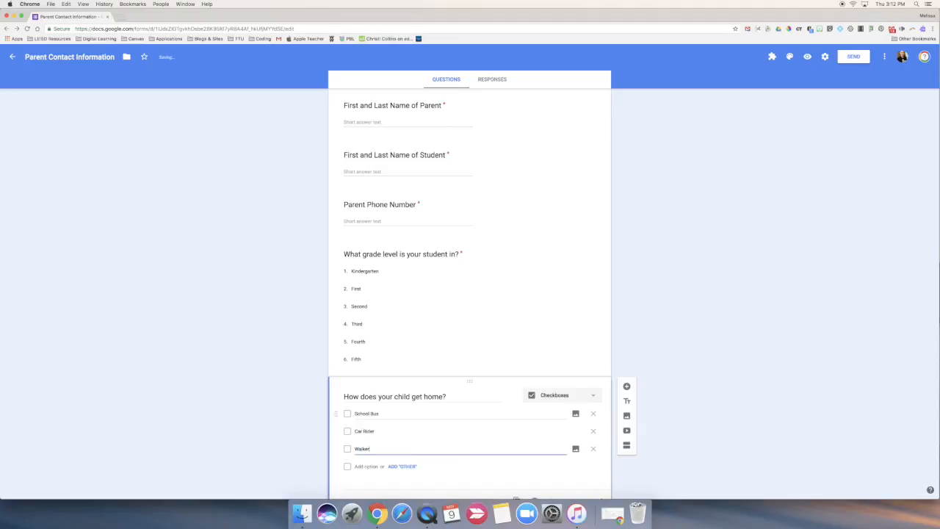
pyautogui.press('Return')
pyautogui.write('Alp')
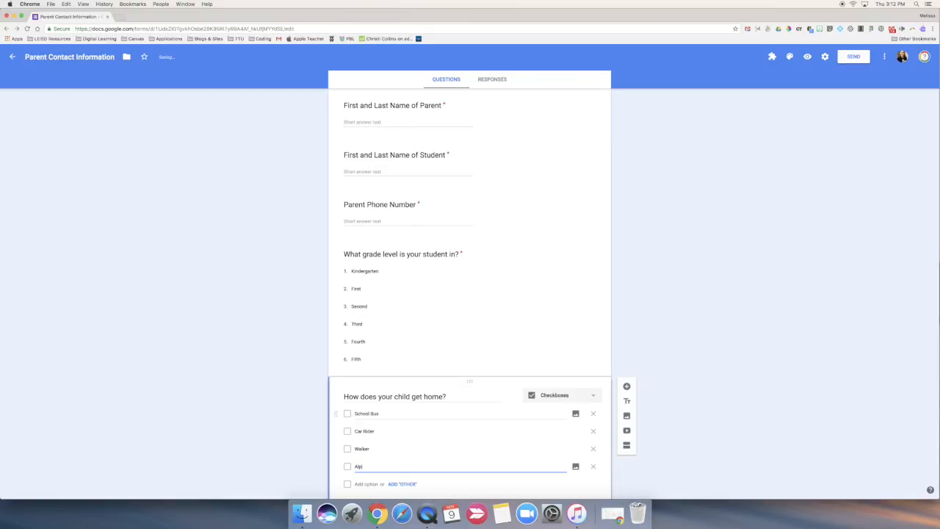
pyautogui.write('habet')
pyautogui.scroll(-2, 411, 404)
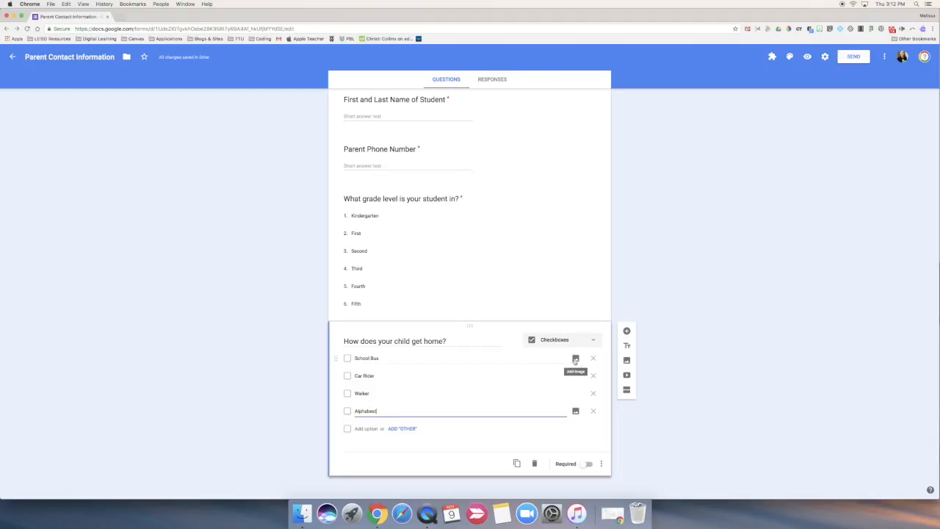
pyautogui.click(575, 359)
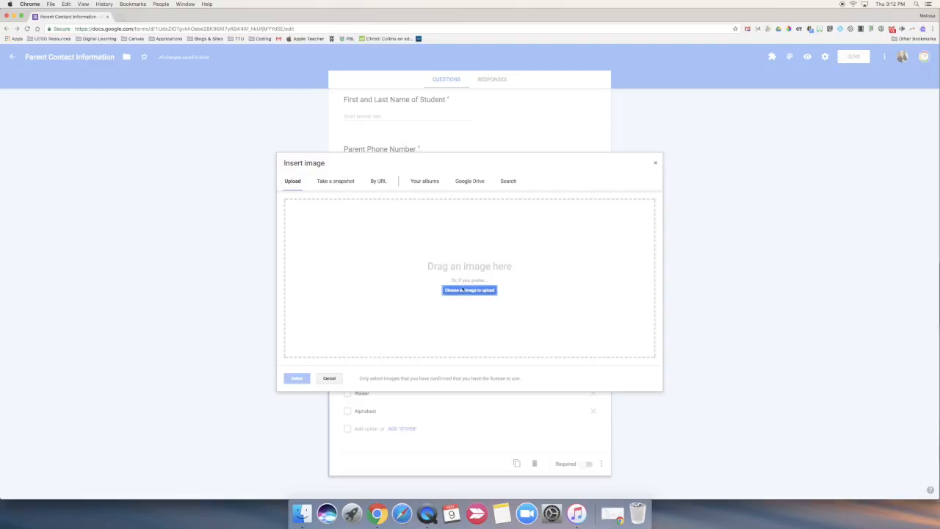
pyautogui.click(469, 181)
pyautogui.click(324, 204)
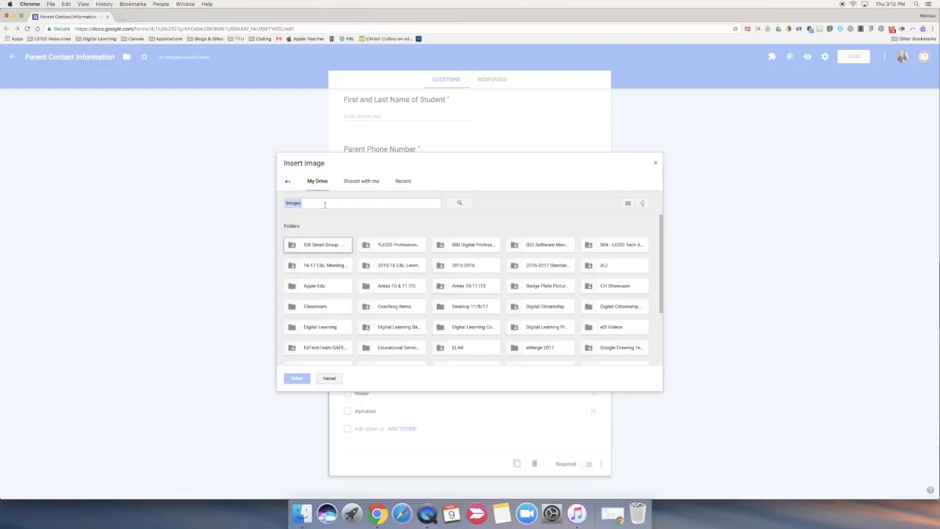
pyautogui.press('Return')
pyautogui.press('Escape')
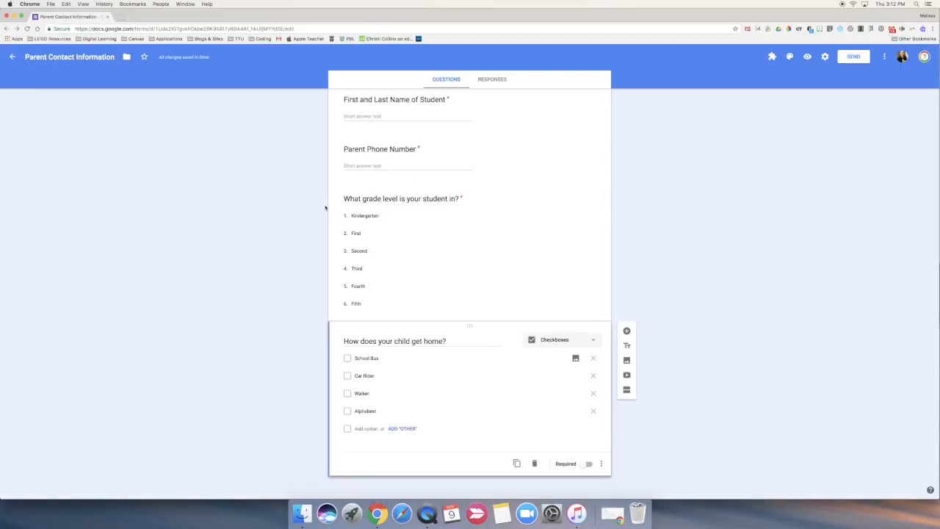
# Search the web images for "school bus" and add the side-view yellow bus drawing to the School Bus option
pyautogui.click(576, 359)
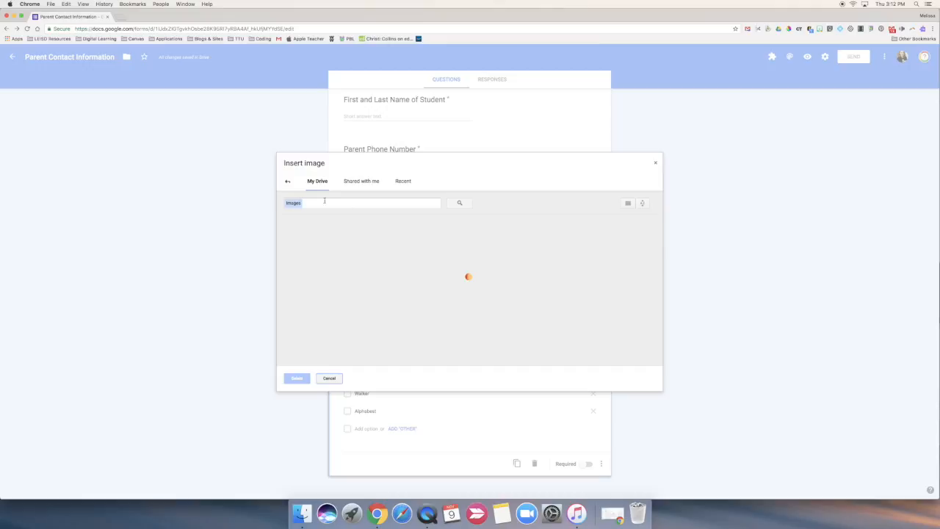
pyautogui.click(288, 181)
pyautogui.click(508, 180)
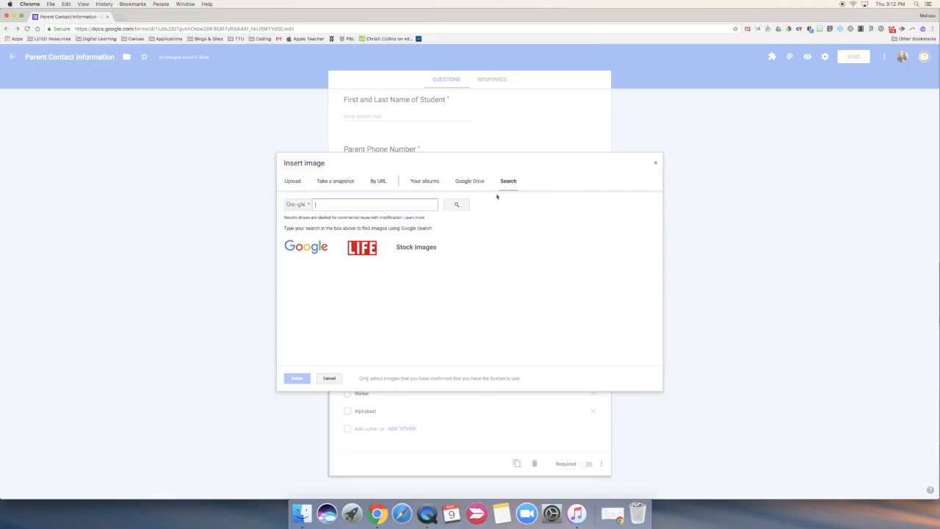
pyautogui.write('school bus')
pyautogui.press('Return')
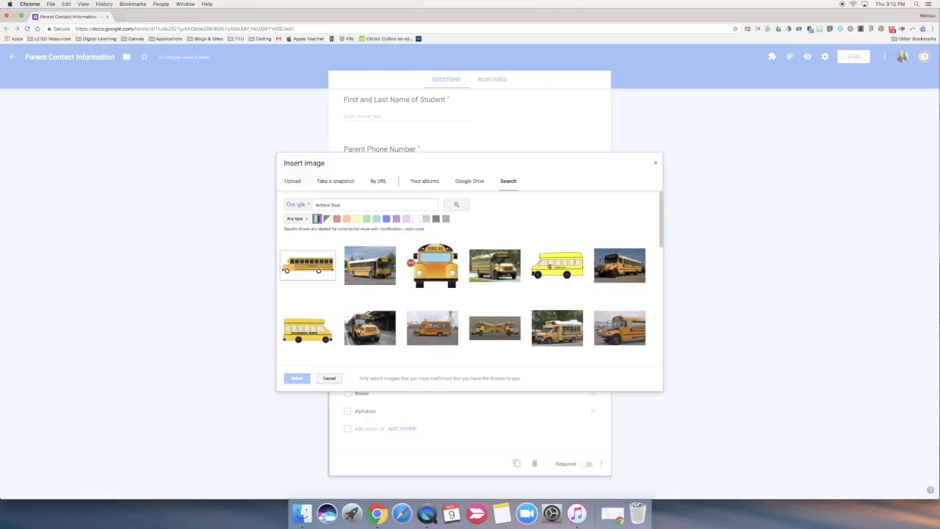
pyautogui.click(308, 266)
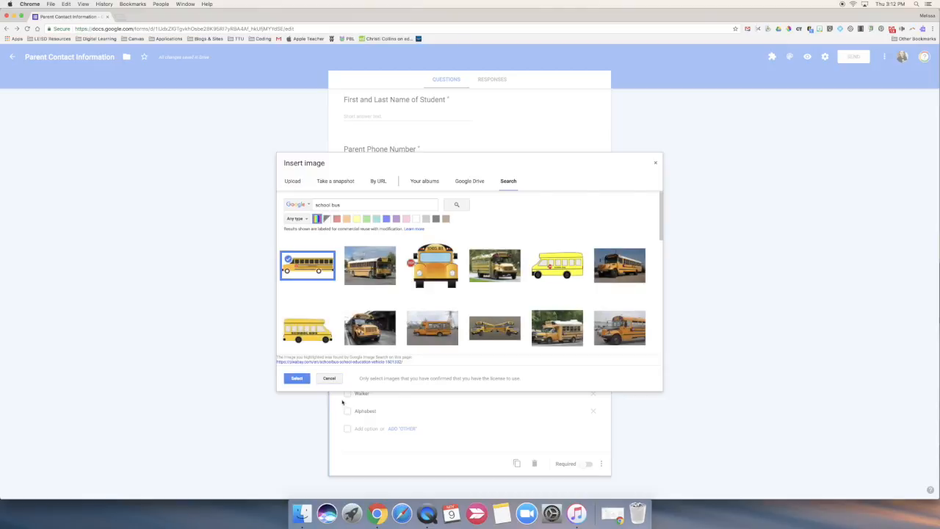
pyautogui.click(297, 379)
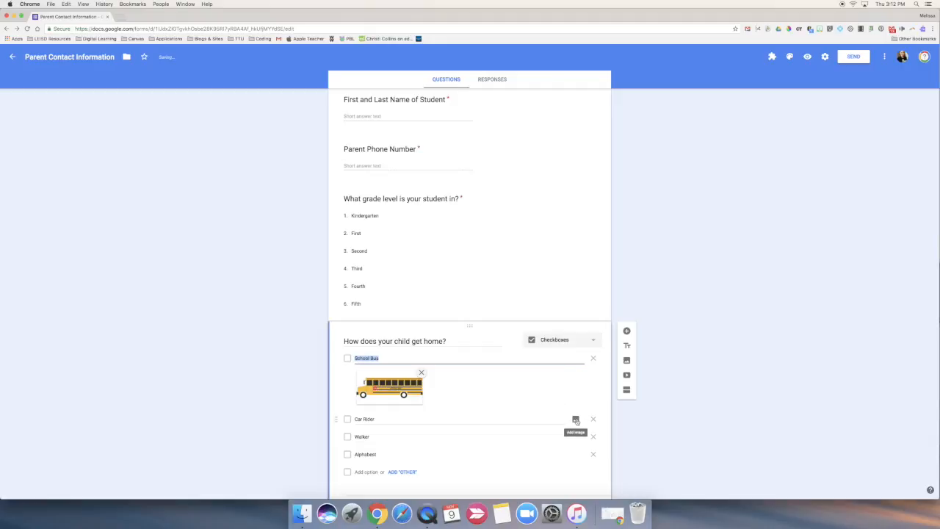
# Search the web images for "car" and add the grey car on a white background to the Car Rider option
pyautogui.click(576, 420)
pyautogui.click(509, 182)
pyautogui.write('car')
pyautogui.press('Return')
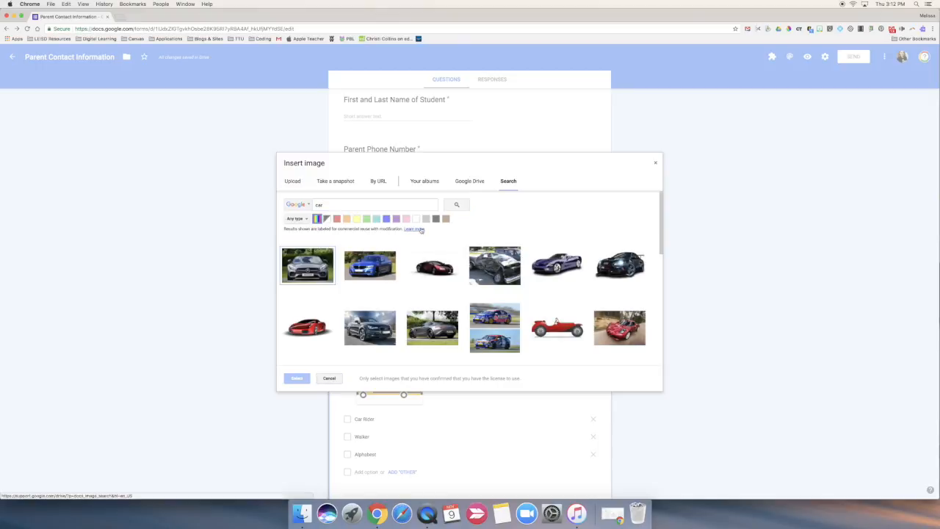
pyautogui.scroll(-5, 541, 338)
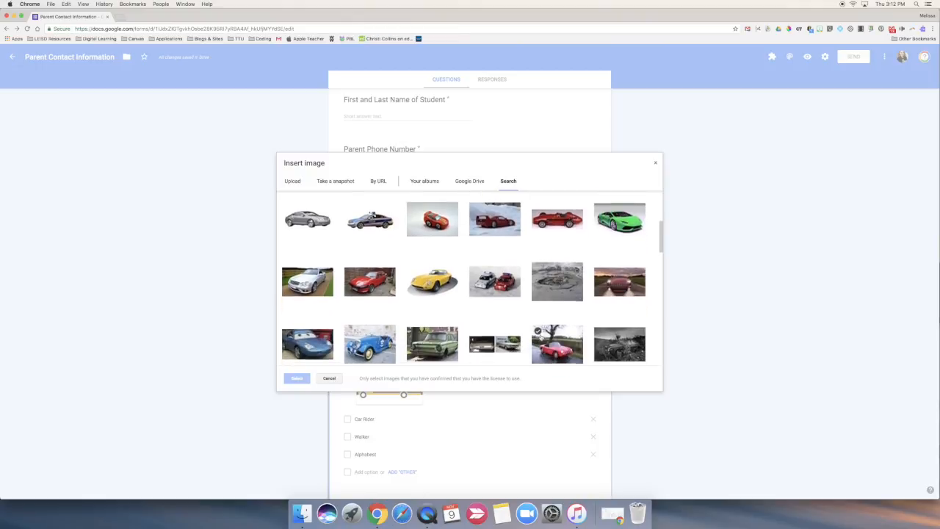
pyautogui.click(305, 220)
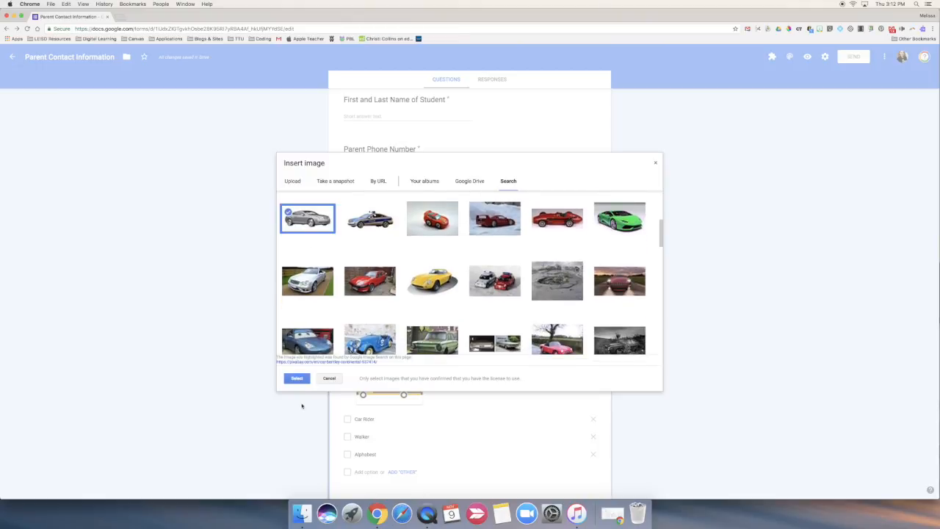
pyautogui.click(297, 378)
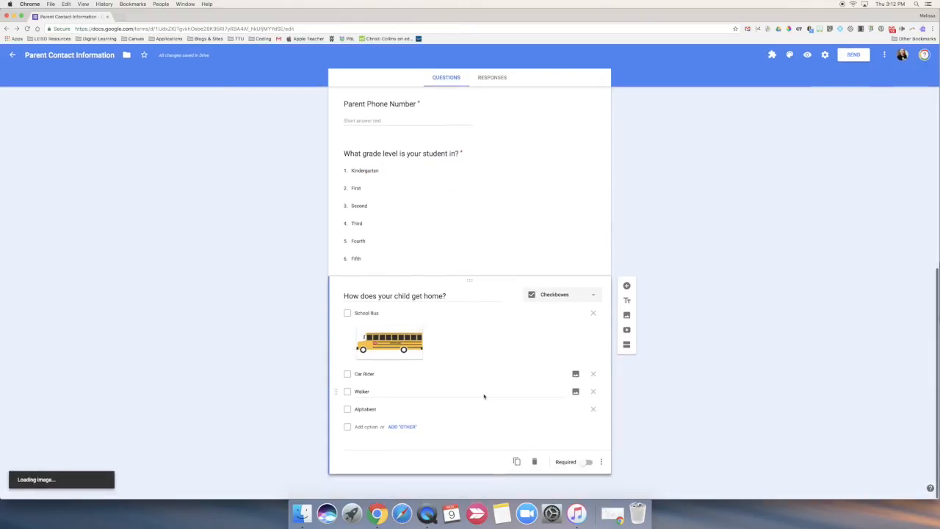
# Find a web image of two people walking along a street with backpacks and add it to the Walker option
pyautogui.click(575, 437)
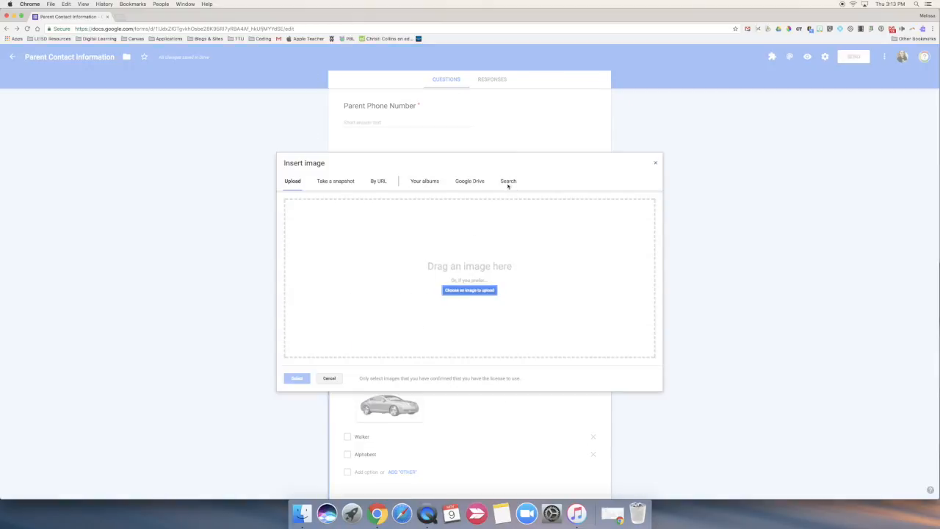
pyautogui.click(507, 182)
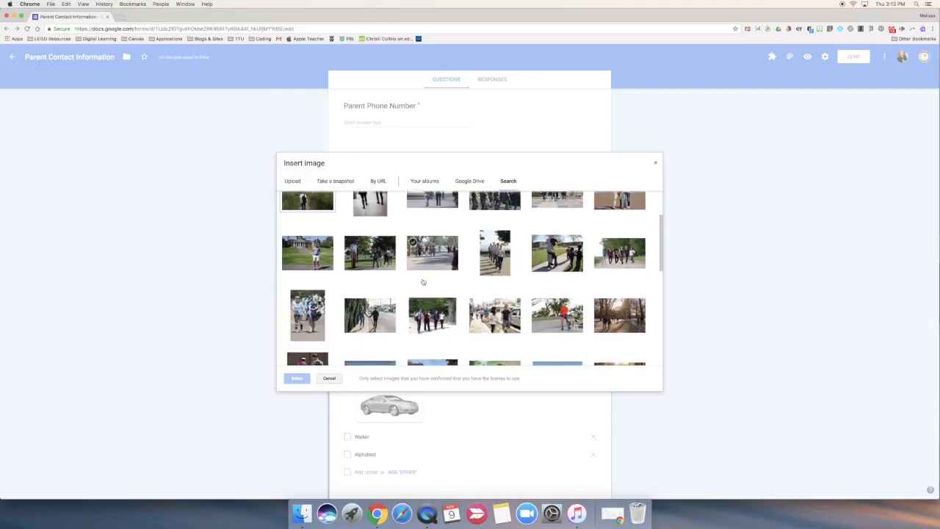
pyautogui.scroll(-5, 470, 279)
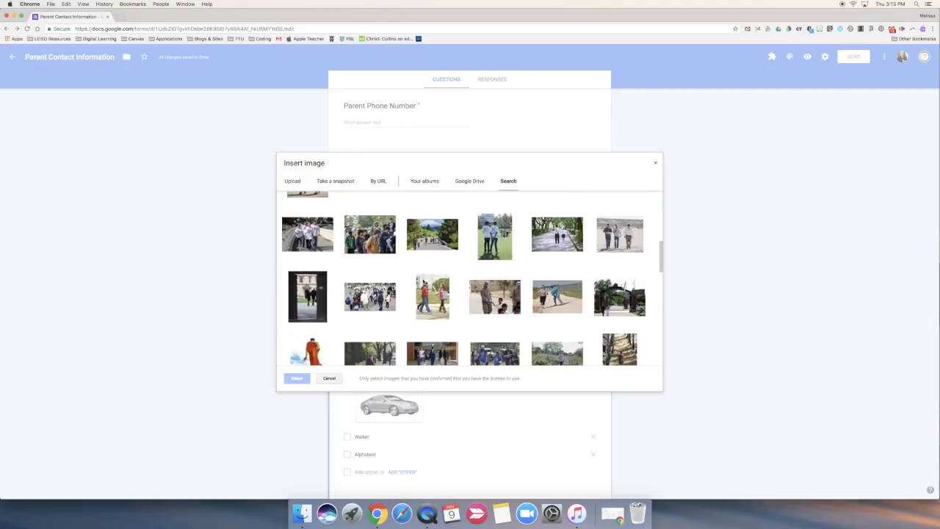
pyautogui.scroll(-1, 423, 281)
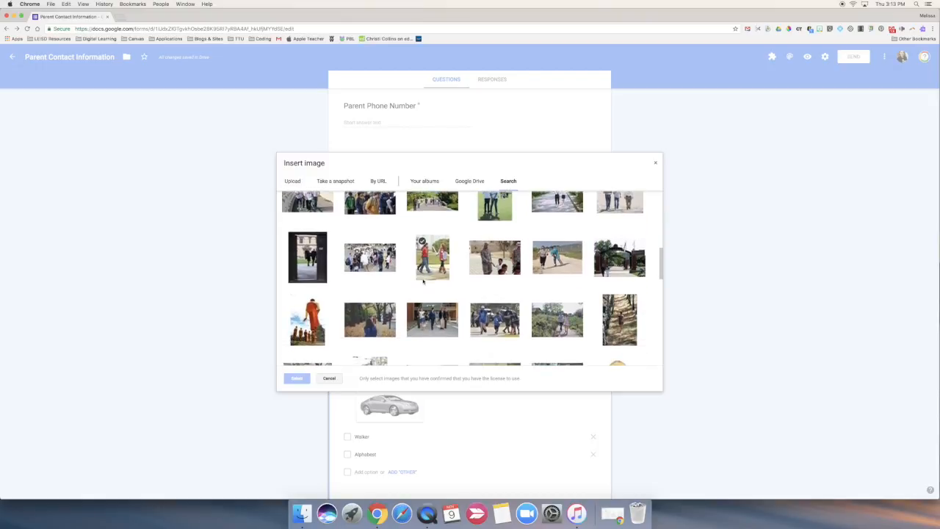
pyautogui.scroll(-2, 423, 281)
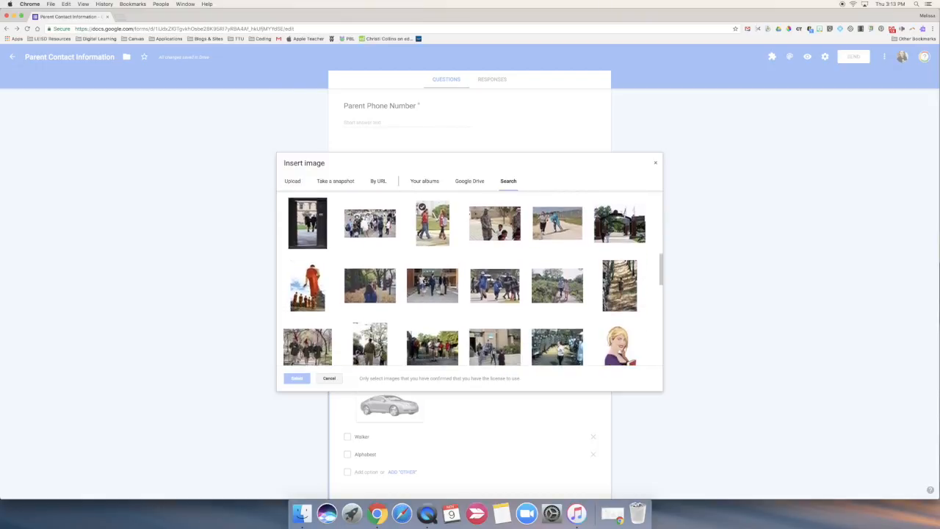
pyautogui.scroll(-3, 423, 282)
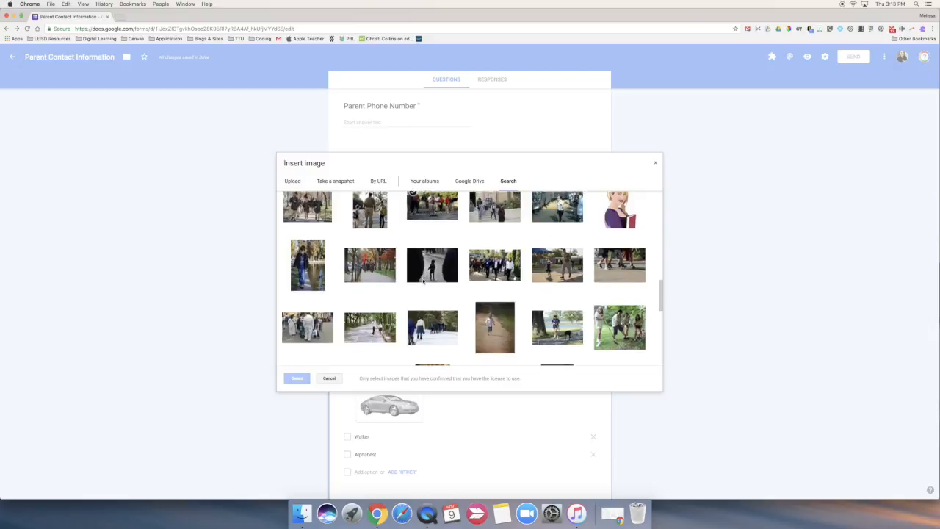
pyautogui.scroll(-1, 423, 281)
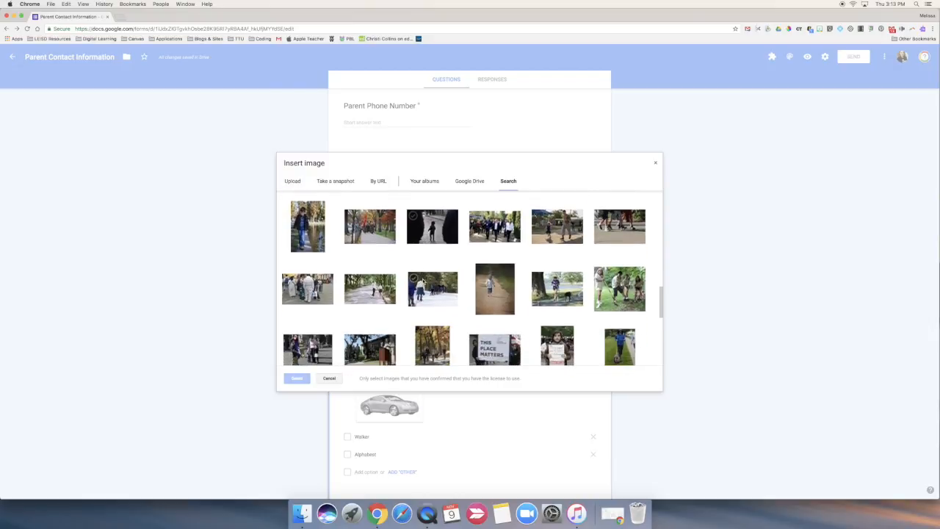
pyautogui.scroll(-4, 423, 281)
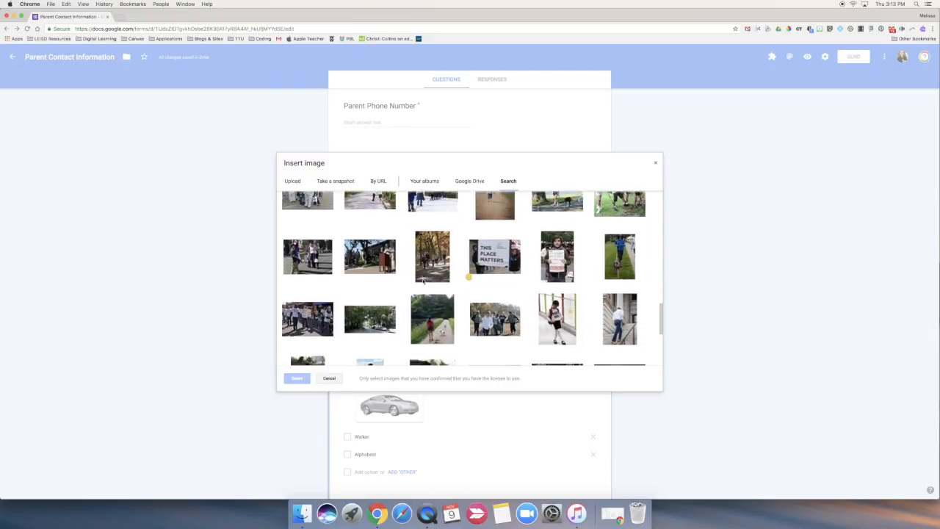
pyautogui.scroll(-1, 423, 281)
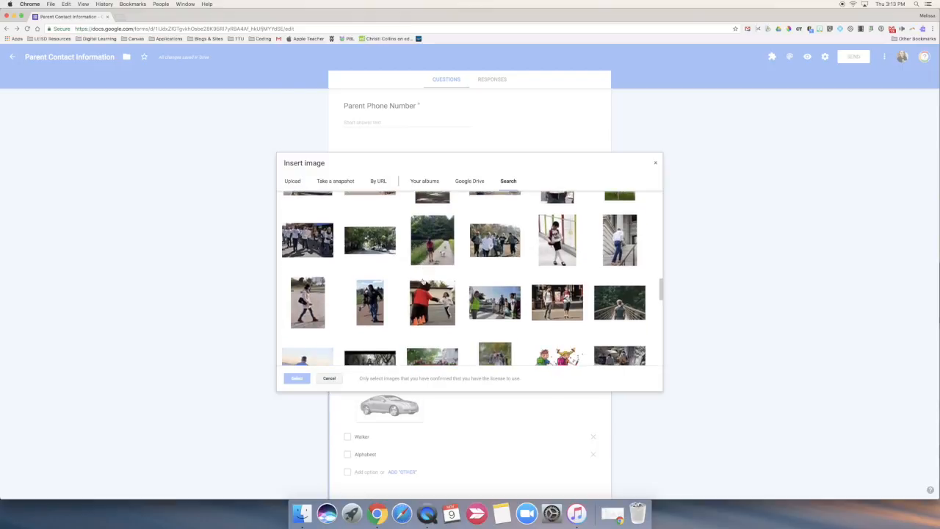
pyautogui.click(566, 303)
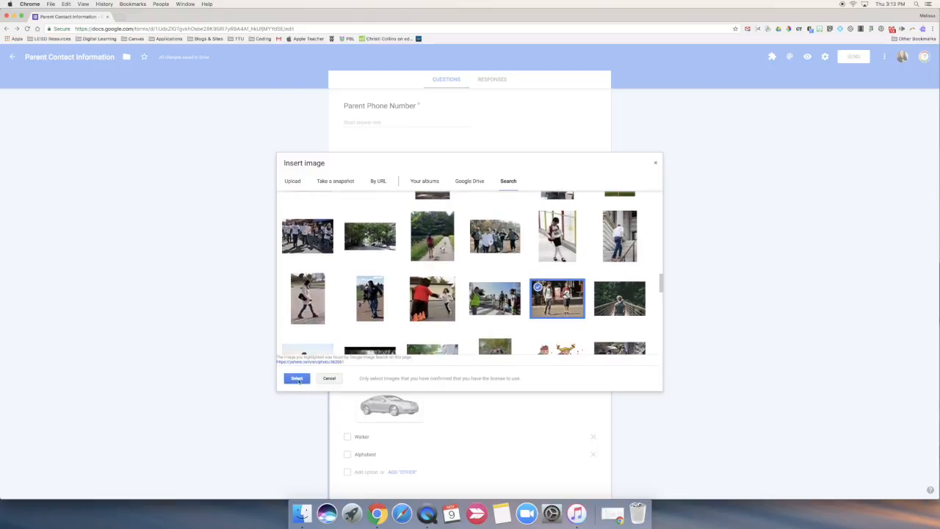
pyautogui.click(297, 379)
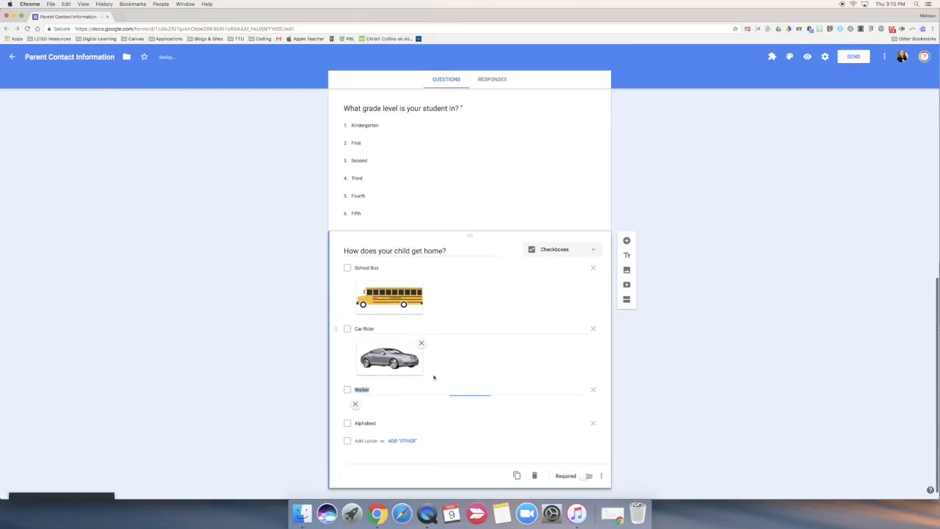
# Find a web image of a playground with a red swing frame outside a building and add it to the Alphabest option
pyautogui.click(576, 461)
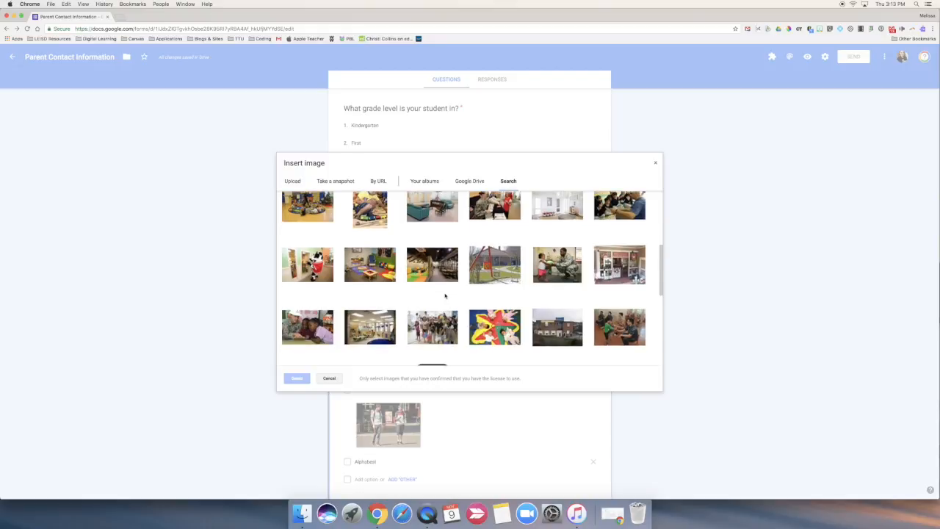
pyautogui.scroll(-3, 445, 295)
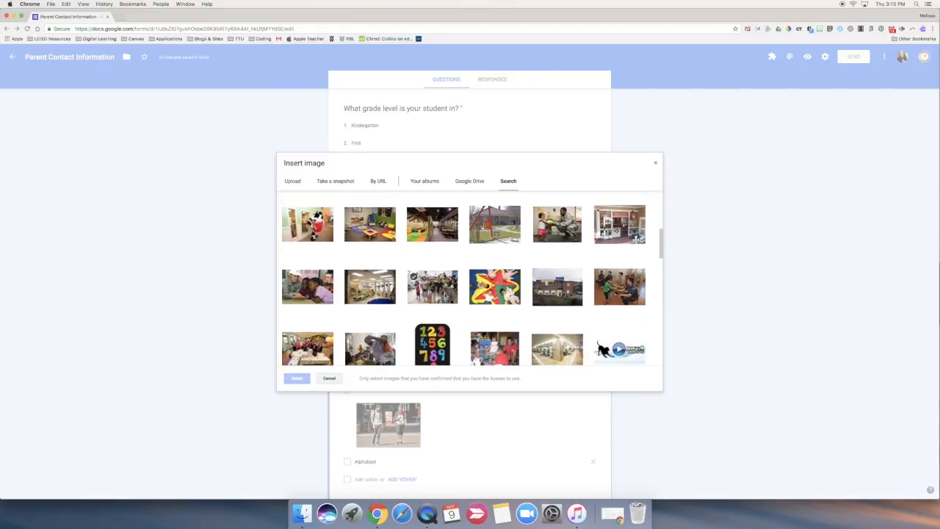
pyautogui.scroll(-5, 444, 296)
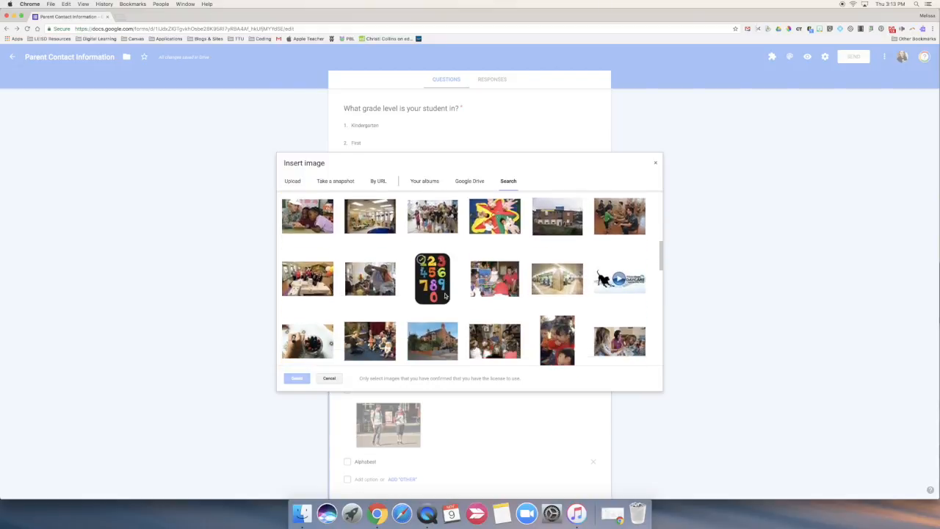
pyautogui.scroll(-5, 444, 295)
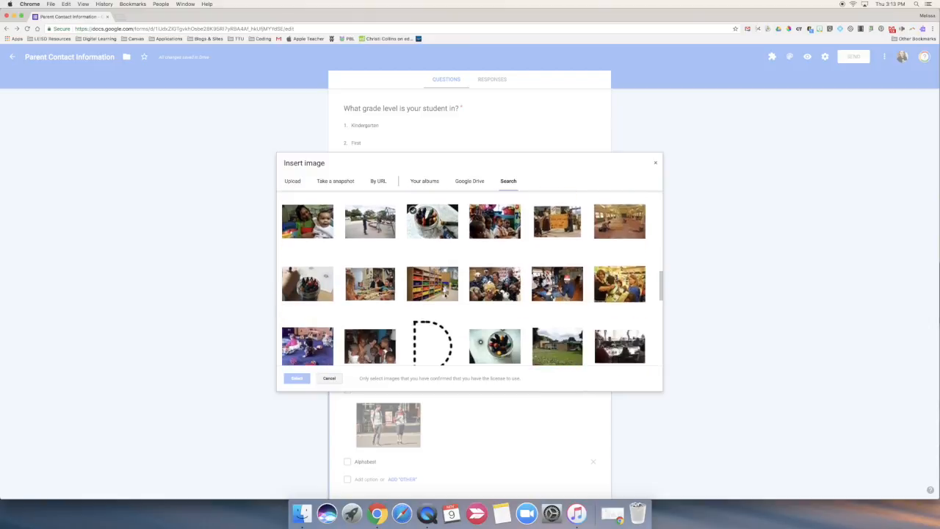
pyautogui.scroll(-6, 444, 295)
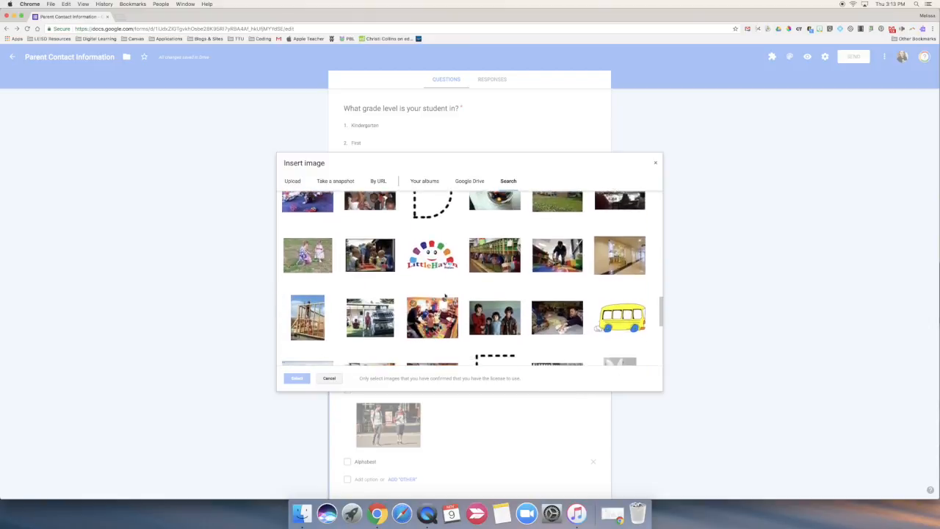
pyautogui.scroll(-6, 444, 296)
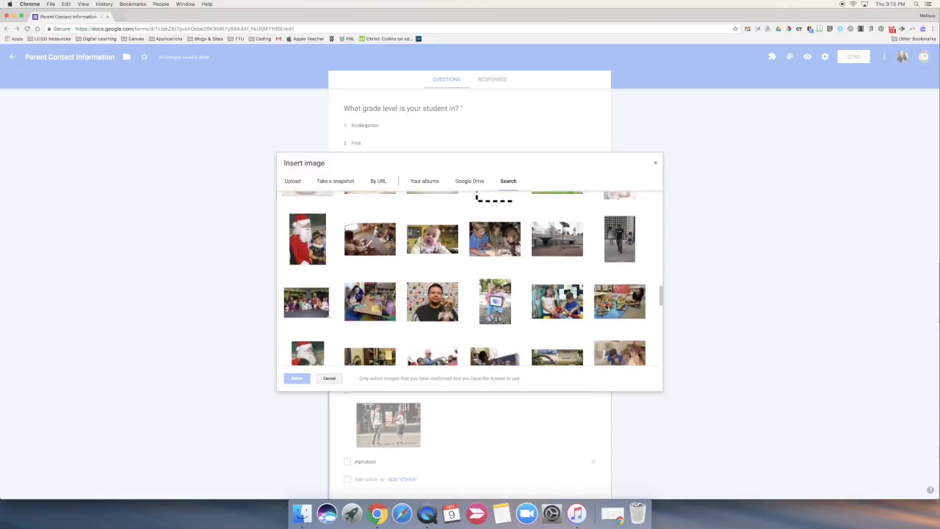
pyautogui.scroll(-8, 445, 295)
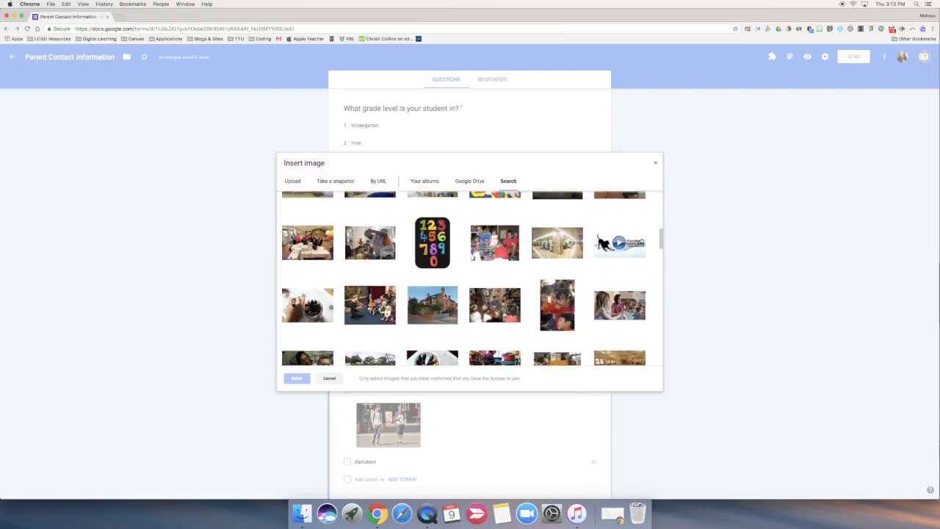
pyautogui.scroll(-5, 442, 296)
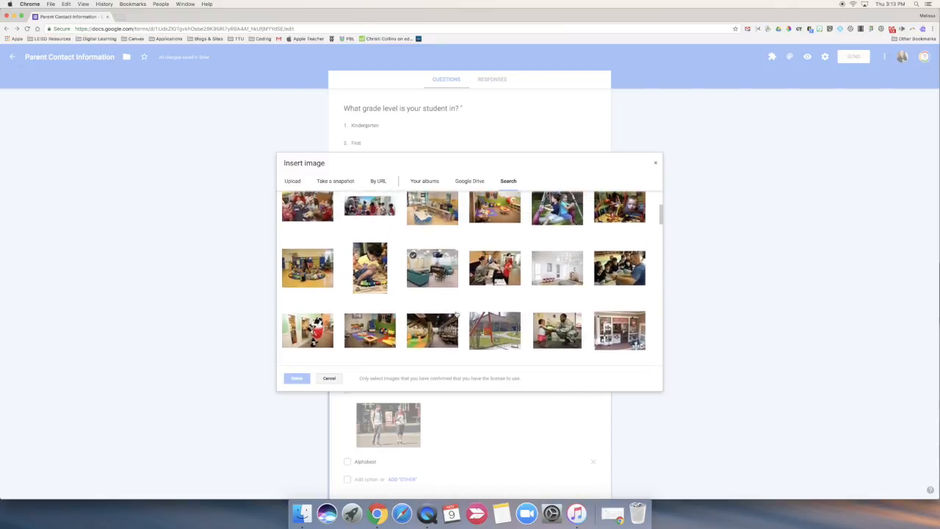
pyautogui.click(495, 340)
pyautogui.click(302, 379)
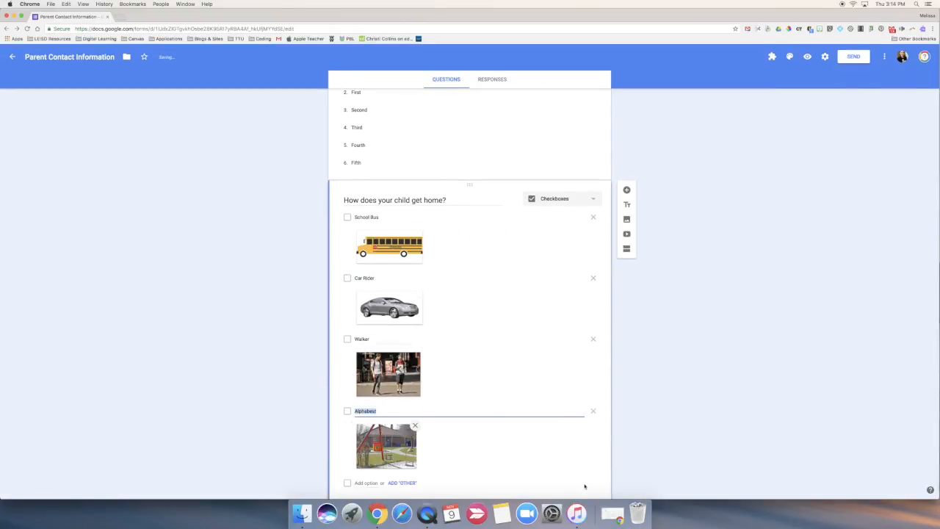
# Make the "How does your child get home?" question required and give it the description "Select all that apply."
pyautogui.click(586, 463)
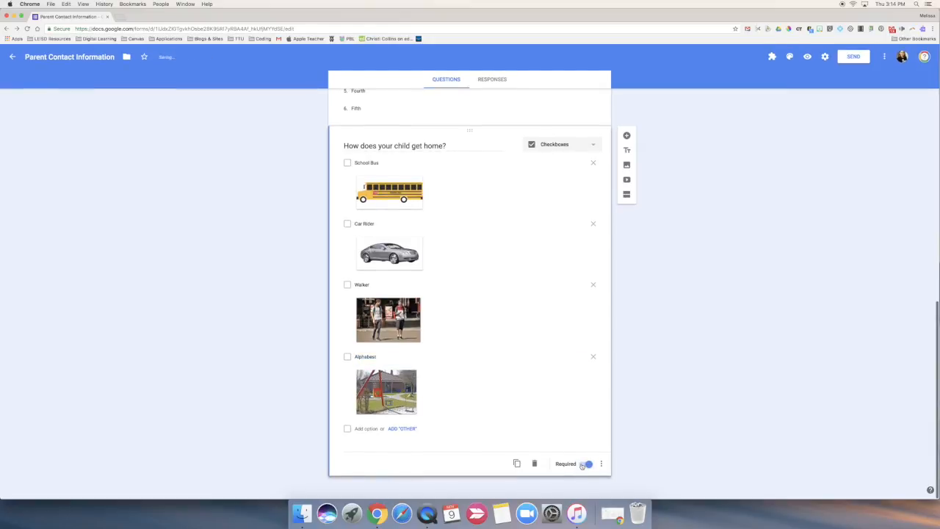
pyautogui.click(601, 464)
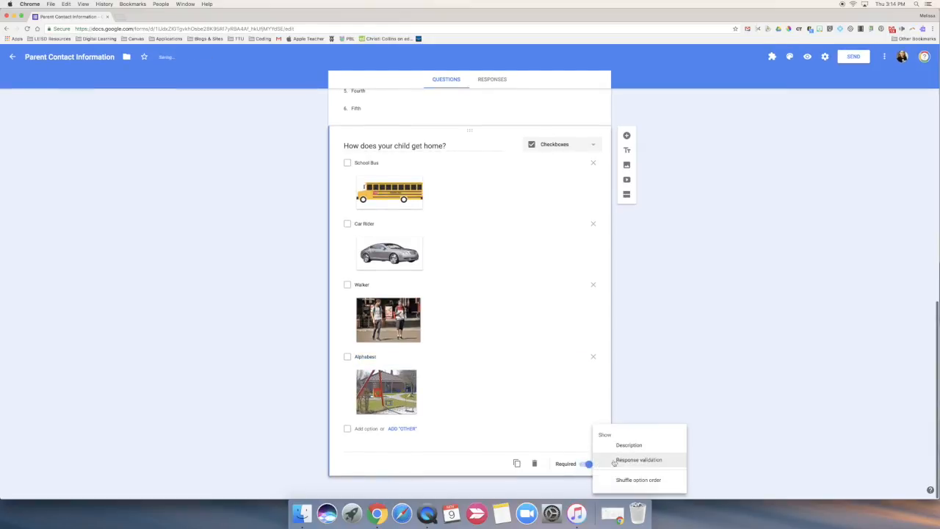
pyautogui.click(629, 446)
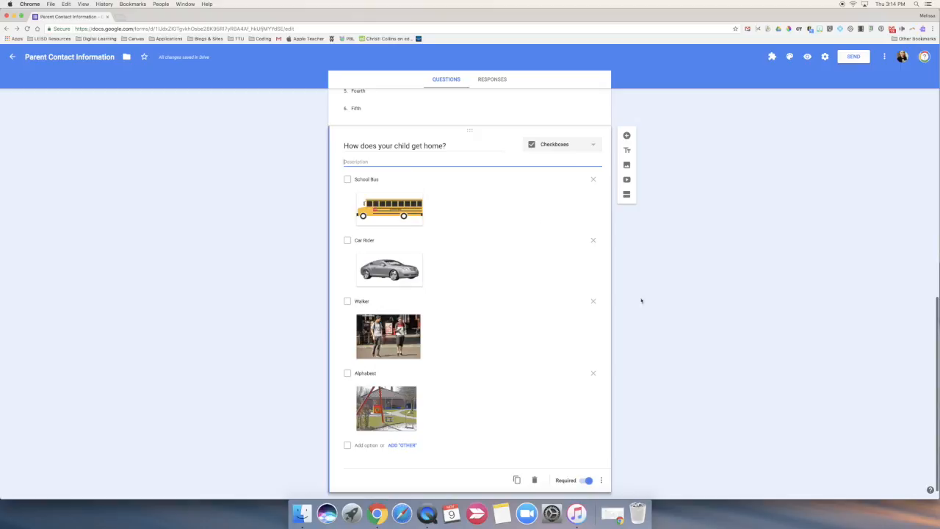
pyautogui.write('Selec')
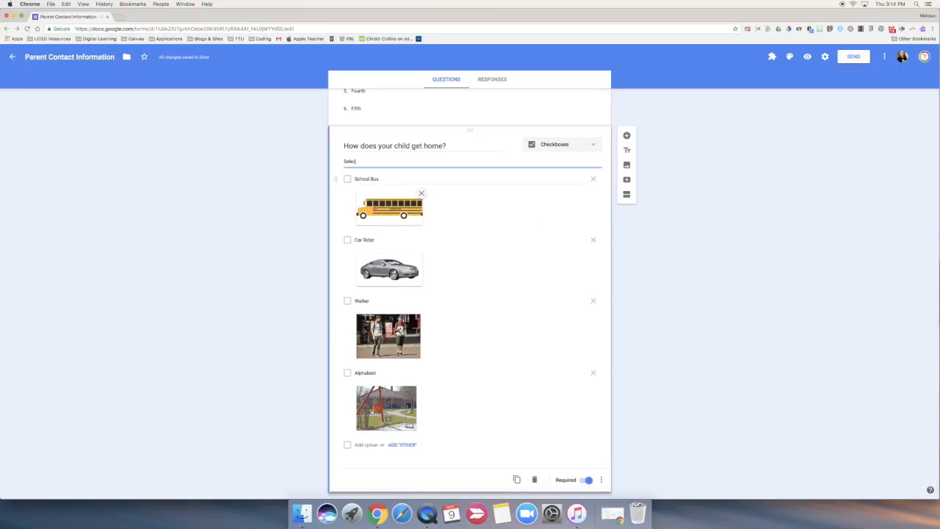
pyautogui.write('t all that apply.')
pyautogui.click(752, 322)
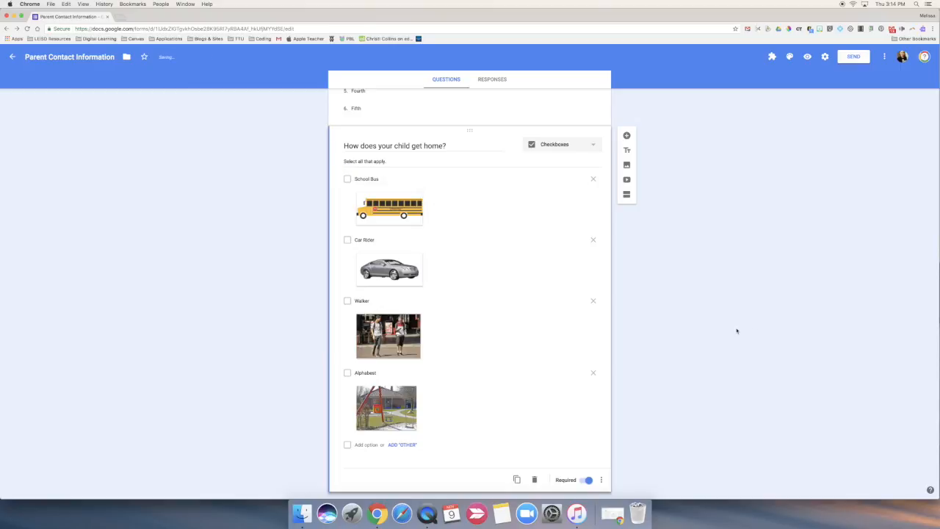
# Preview the form as respondents see it, check all its questions and image options, and return to the editor
pyautogui.scroll(15, 737, 330)
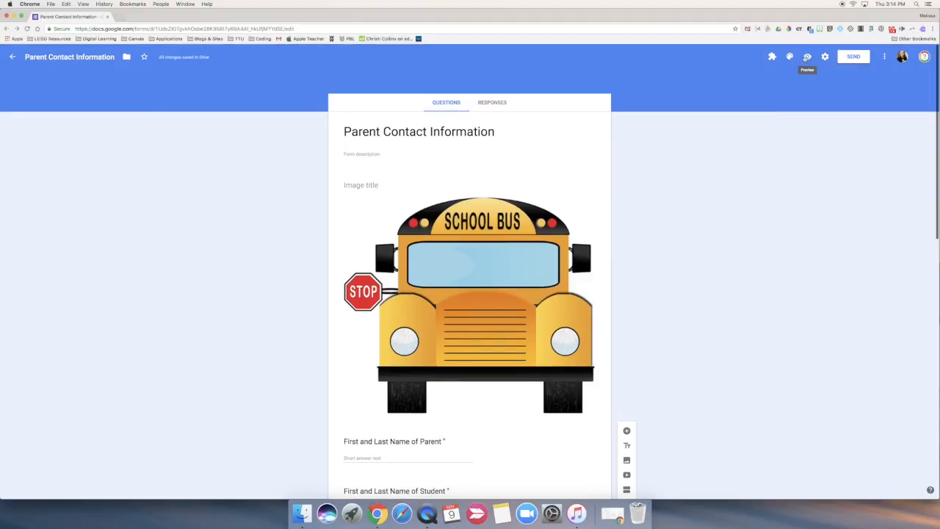
pyautogui.click(806, 58)
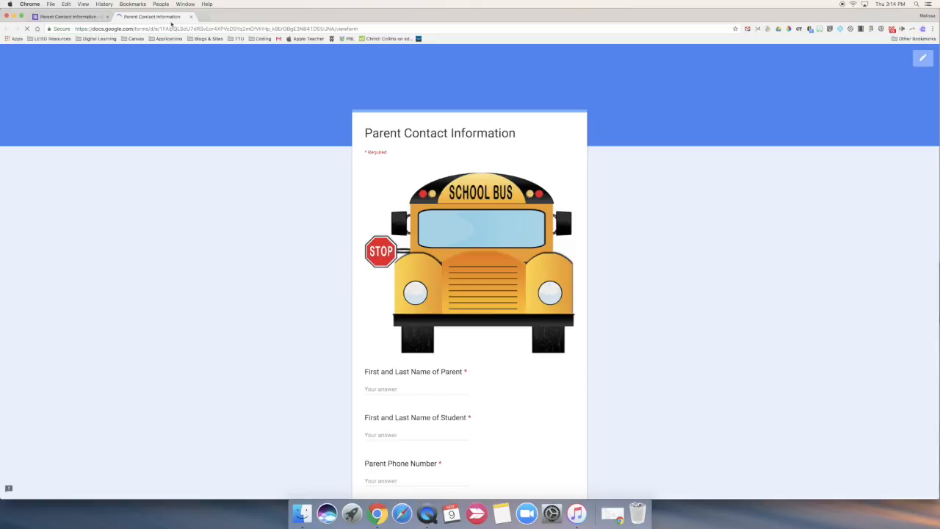
pyautogui.scroll(-3, 478, 89)
pyautogui.scroll(-10, 478, 93)
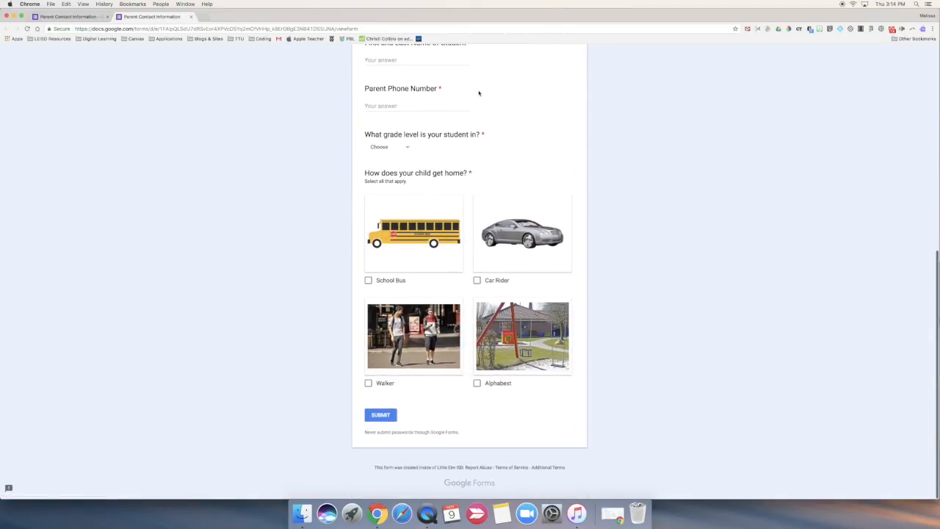
pyautogui.scroll(12, 479, 93)
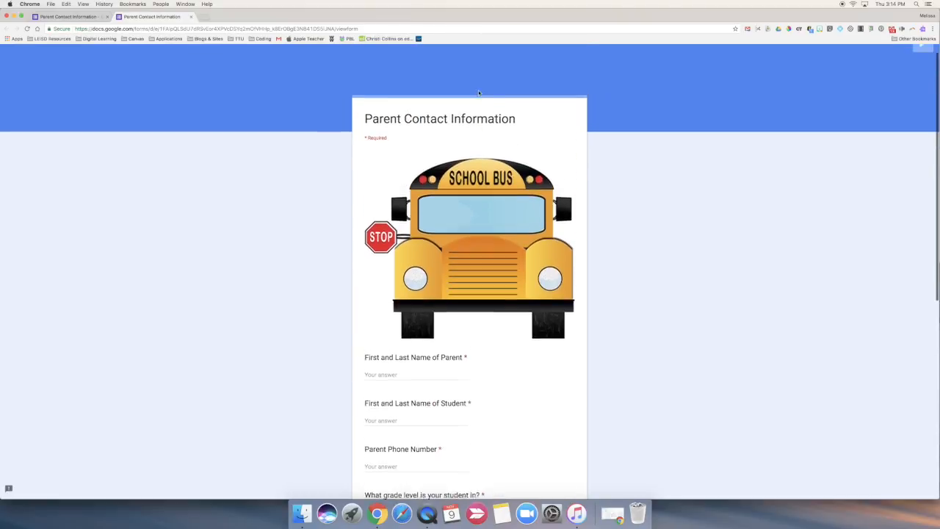
pyautogui.click(72, 16)
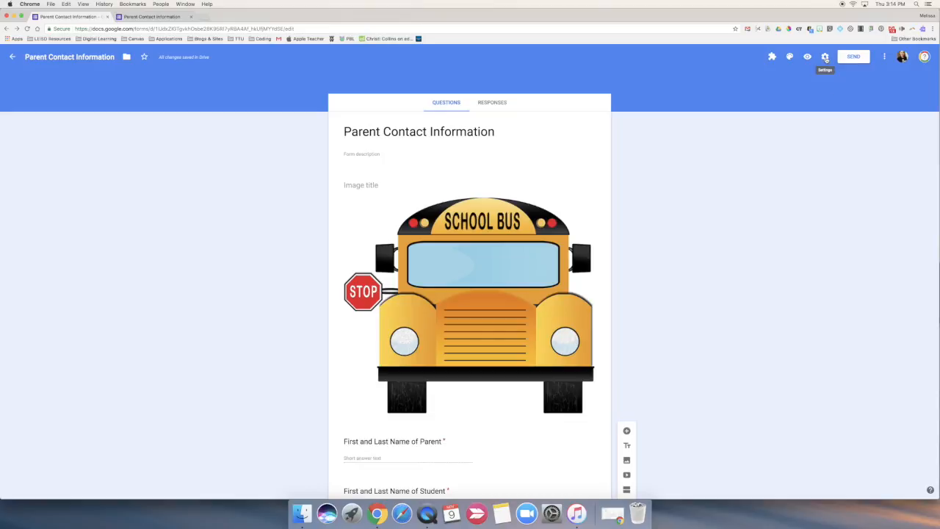
# Review the form's general, presentation and quiz settings, and close them without saving
pyautogui.click(825, 58)
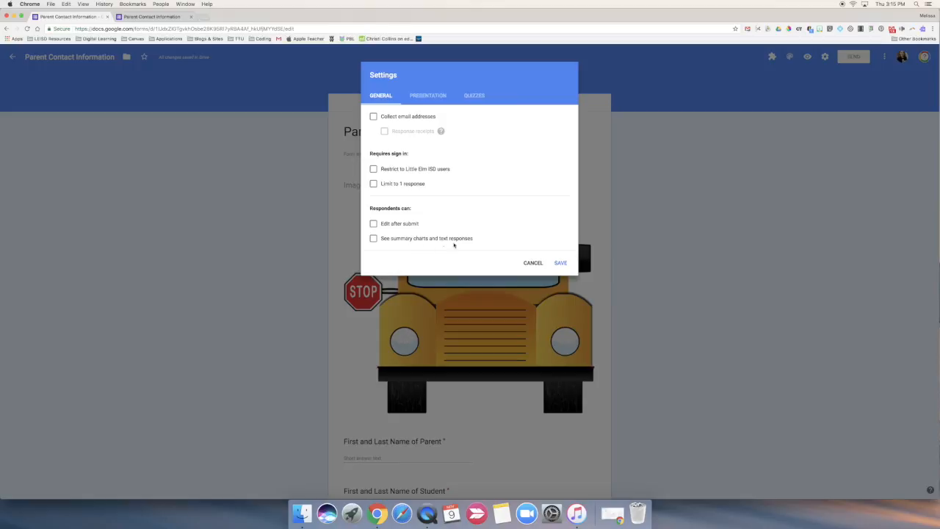
pyautogui.click(427, 96)
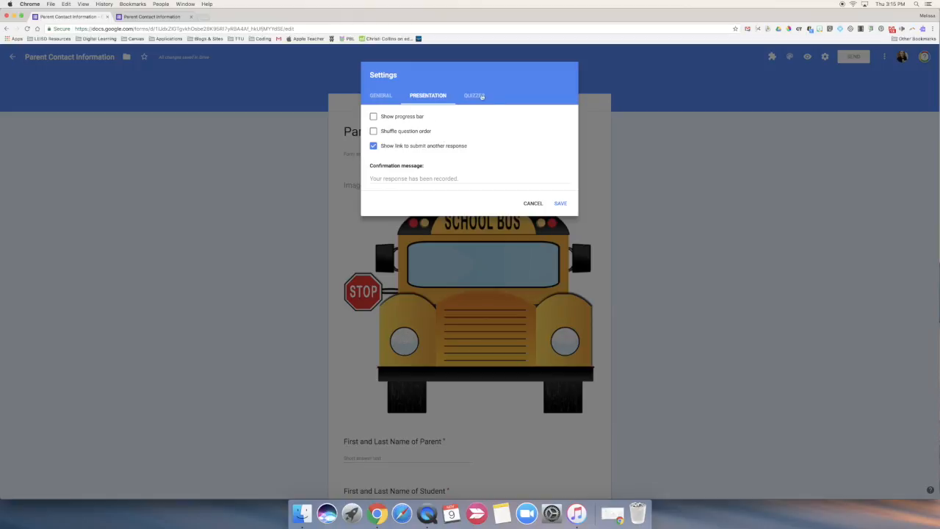
pyautogui.click(481, 97)
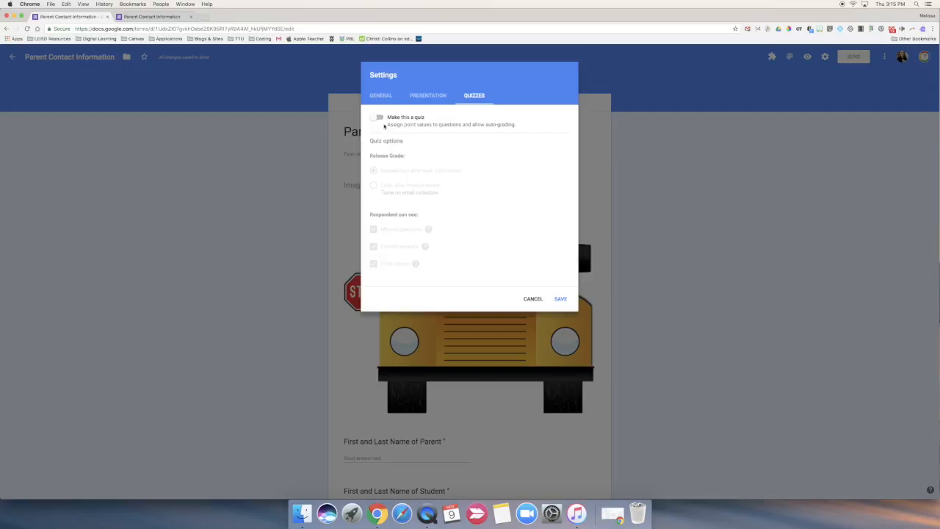
pyautogui.click(534, 299)
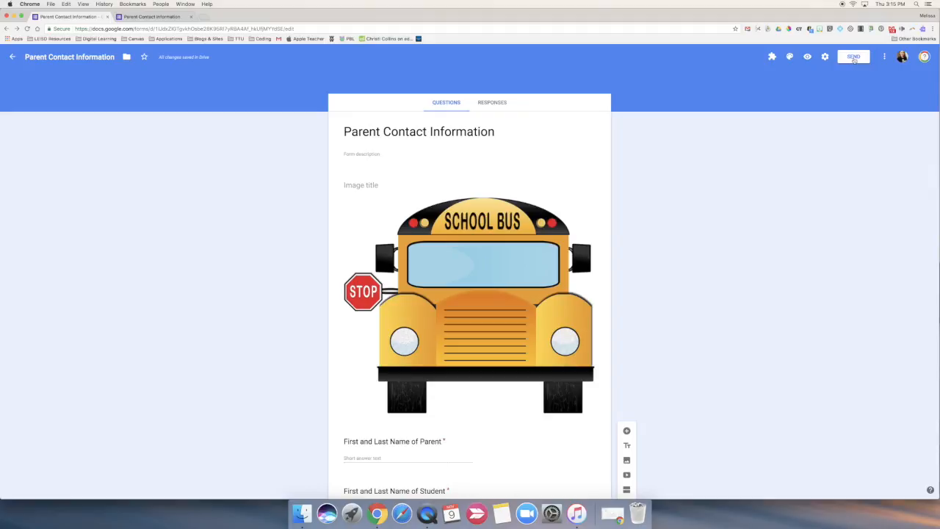
# Review the email, link and embed HTML options for sending the form, and close them without sending
pyautogui.click(853, 58)
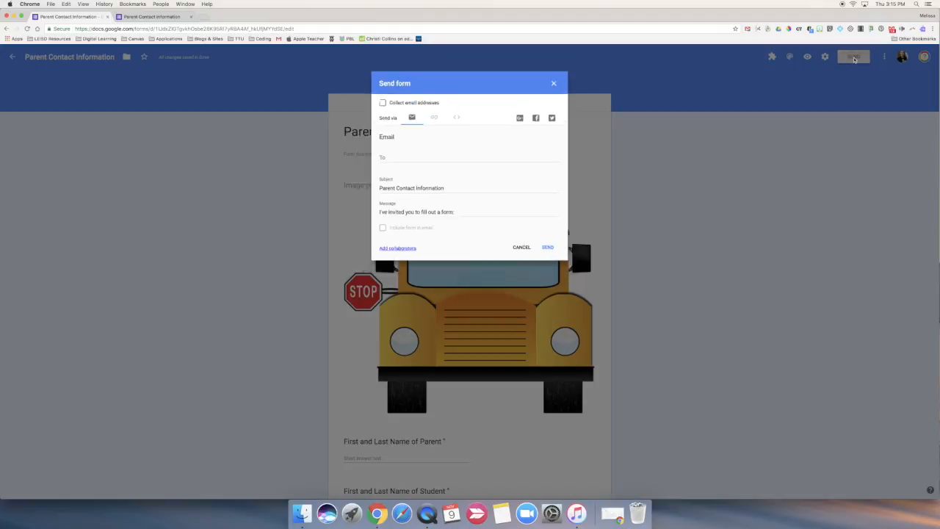
pyautogui.click(432, 114)
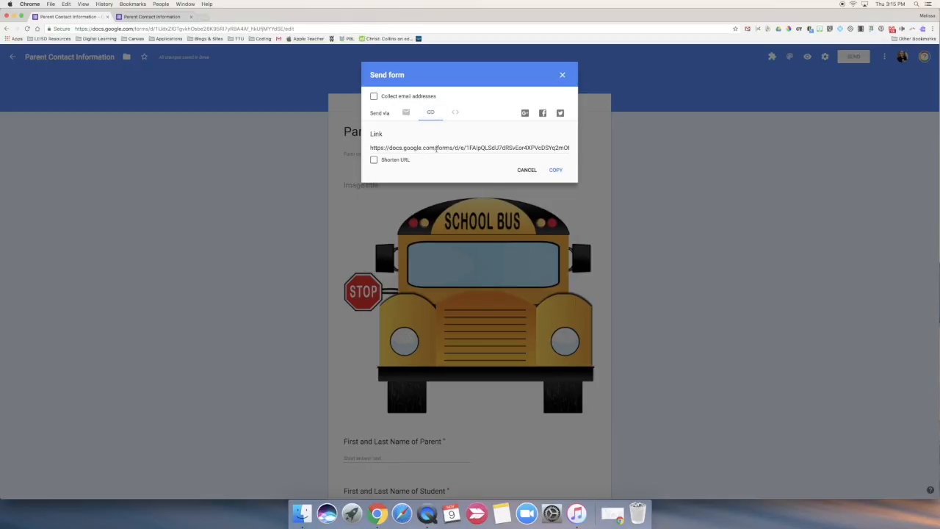
pyautogui.click(455, 112)
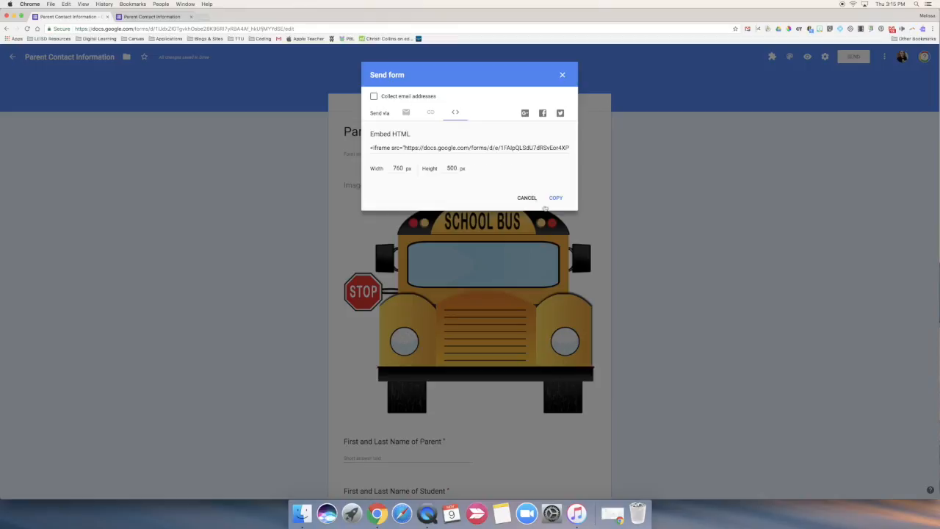
pyautogui.click(527, 199)
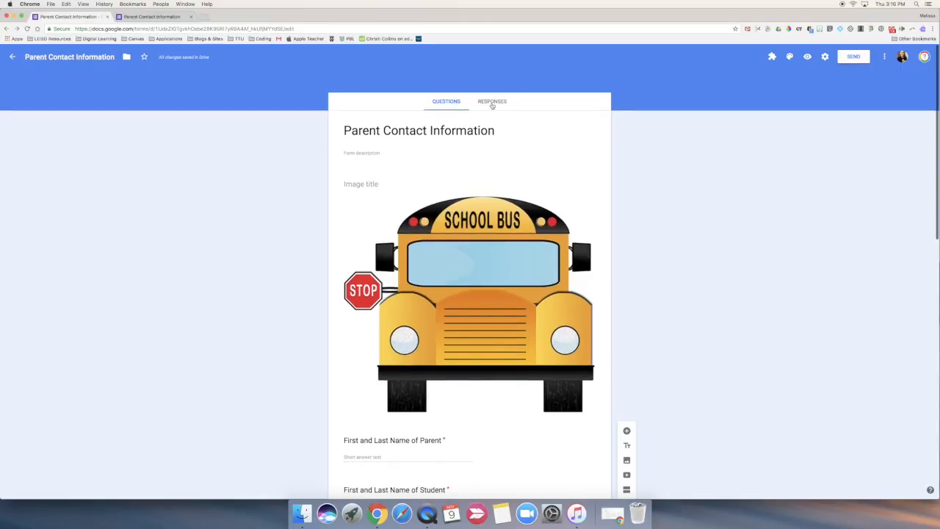
# Create a new spreadsheet as the destination for the form's responses
pyautogui.click(496, 104)
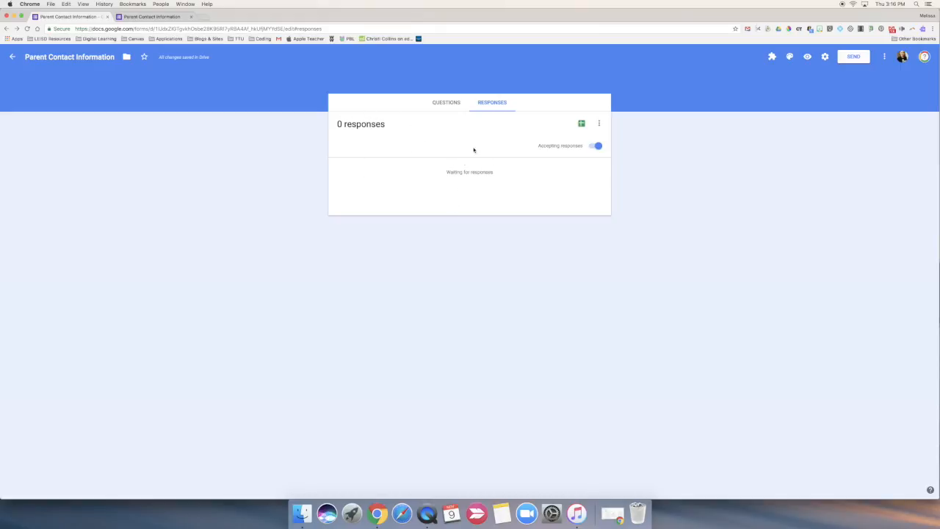
pyautogui.click(581, 124)
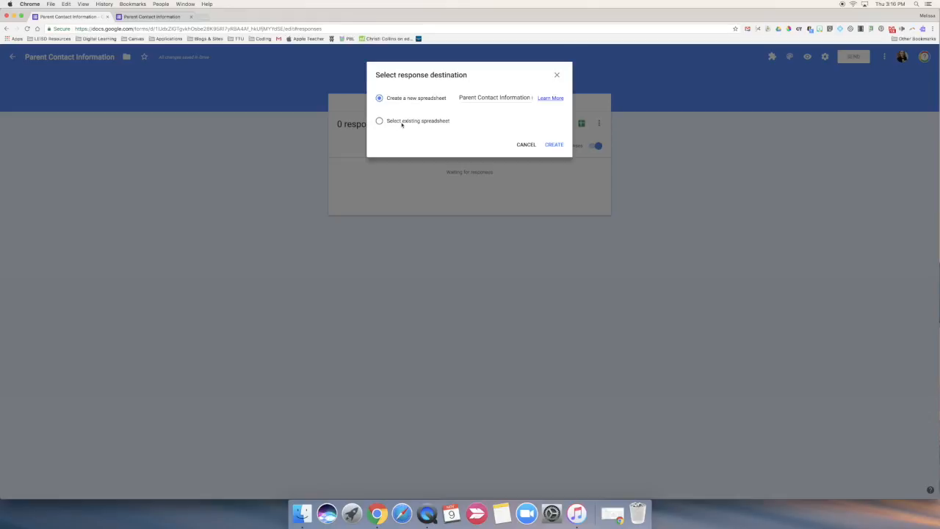
pyautogui.click(381, 122)
pyautogui.click(380, 99)
pyautogui.click(555, 146)
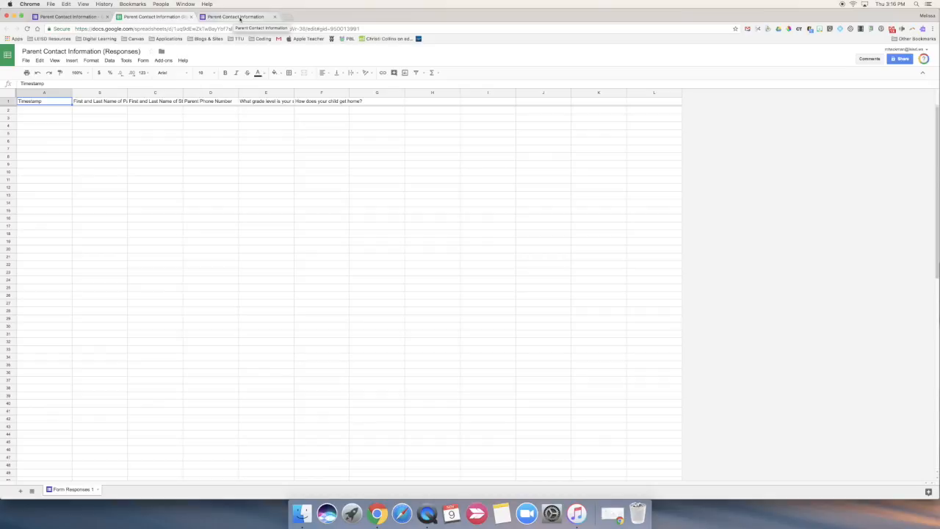
# Return to the form and enter a colleague's suggested email address as a collaborator to invite
pyautogui.click(70, 17)
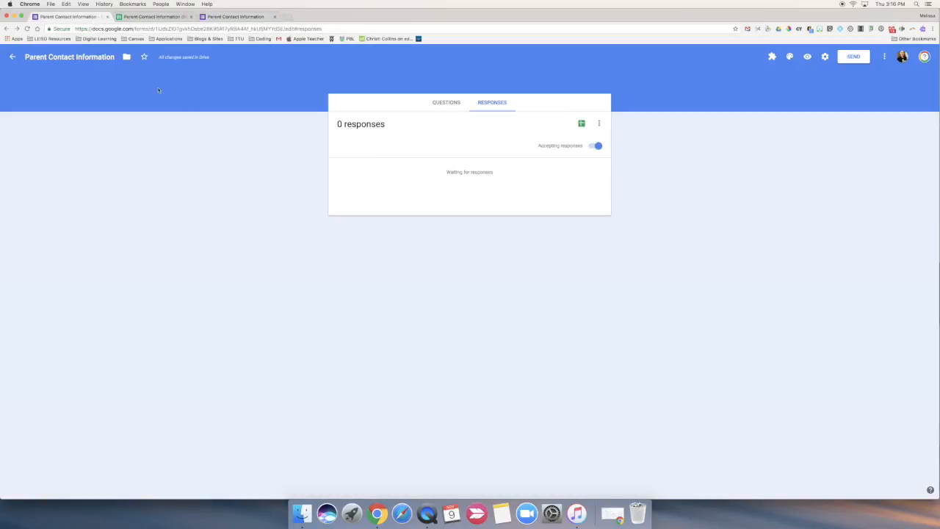
pyautogui.click(885, 57)
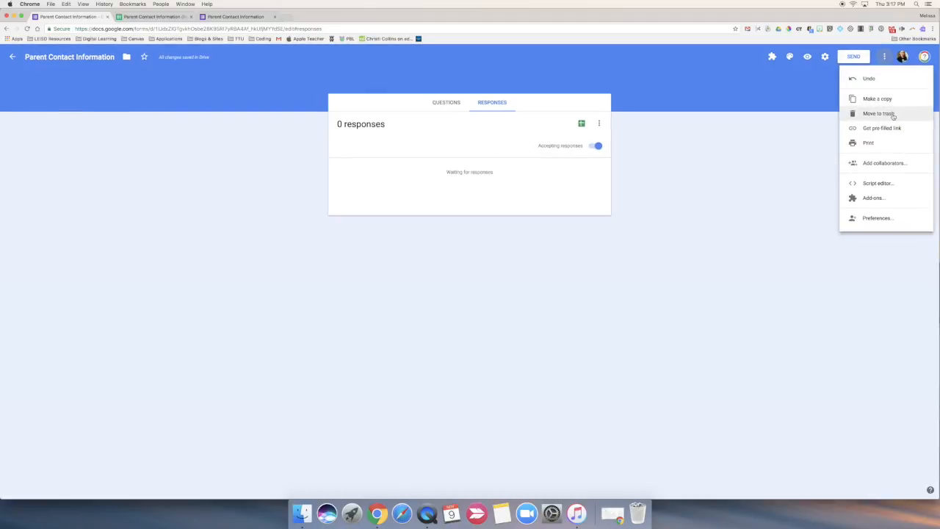
pyautogui.click(888, 168)
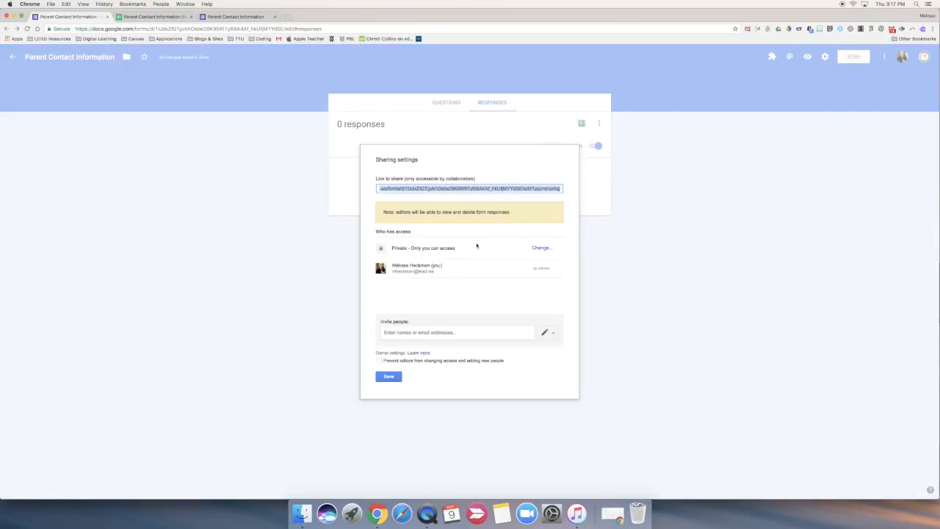
pyautogui.click(412, 334)
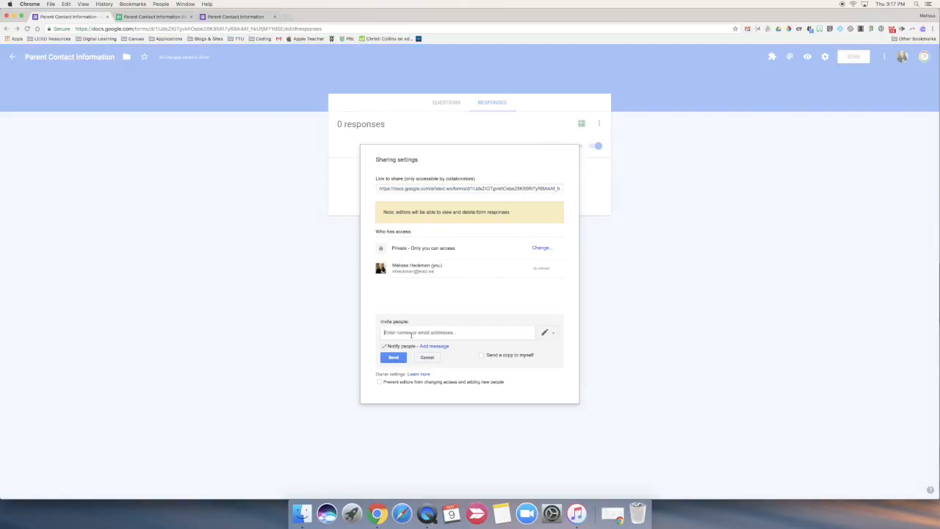
pyautogui.write('mj')
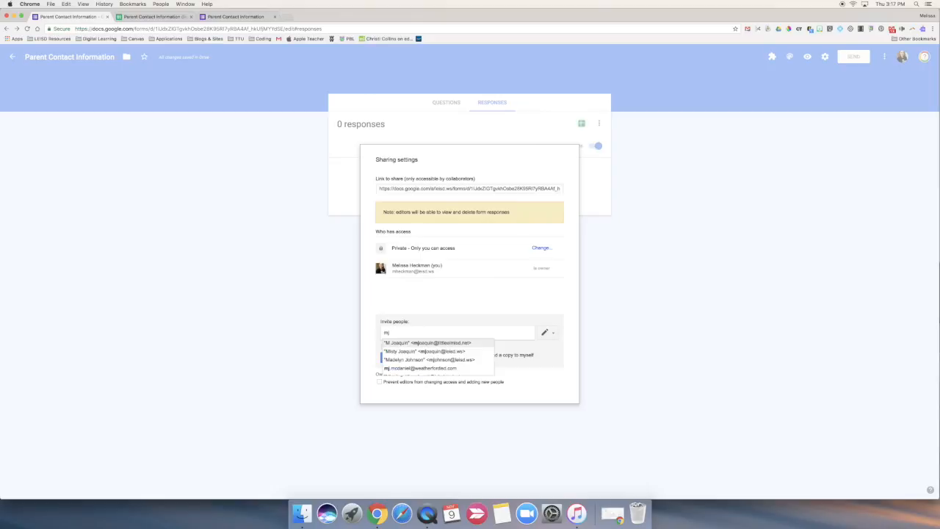
pyautogui.click(421, 345)
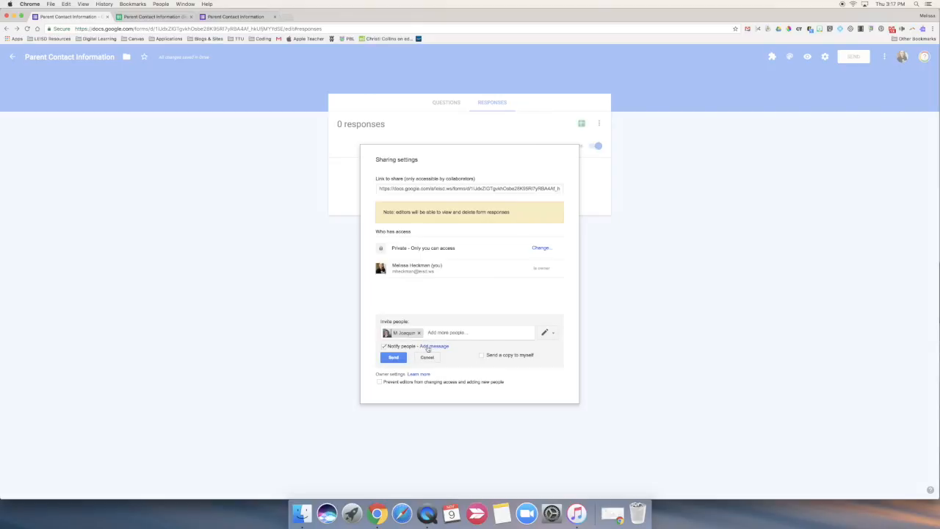
# Add the message "Please review this form for me and give me feedback. Thank you!" to the collaborator invitation
pyautogui.click(432, 345)
pyautogui.write('Please review th')
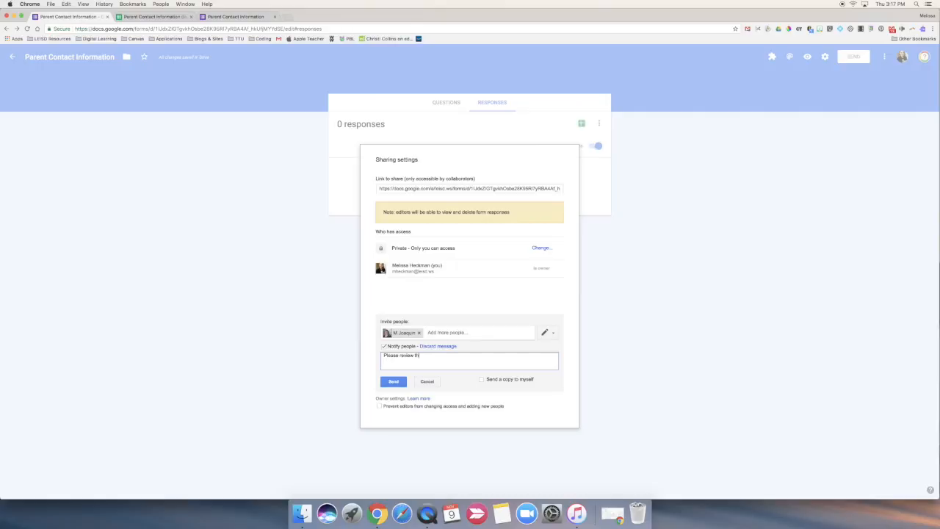
pyautogui.write('is form for me and give me feedbac')
pyautogui.press('BackSpace')
pyautogui.write('hank yo')
# Send the collaborator invitation with editing access, finish the sharing settings and return to the form's questions
pyautogui.click(400, 382)
pyautogui.click(554, 335)
pyautogui.click(553, 336)
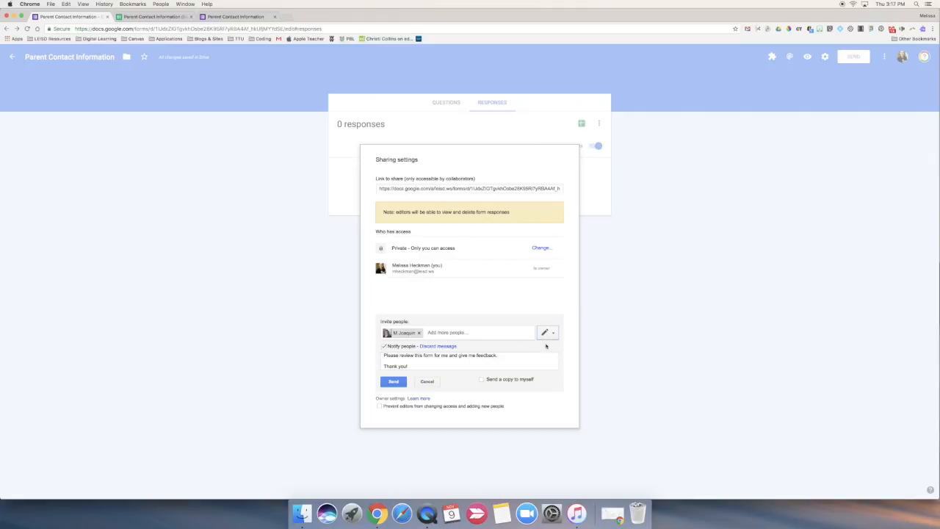
pyautogui.click(394, 382)
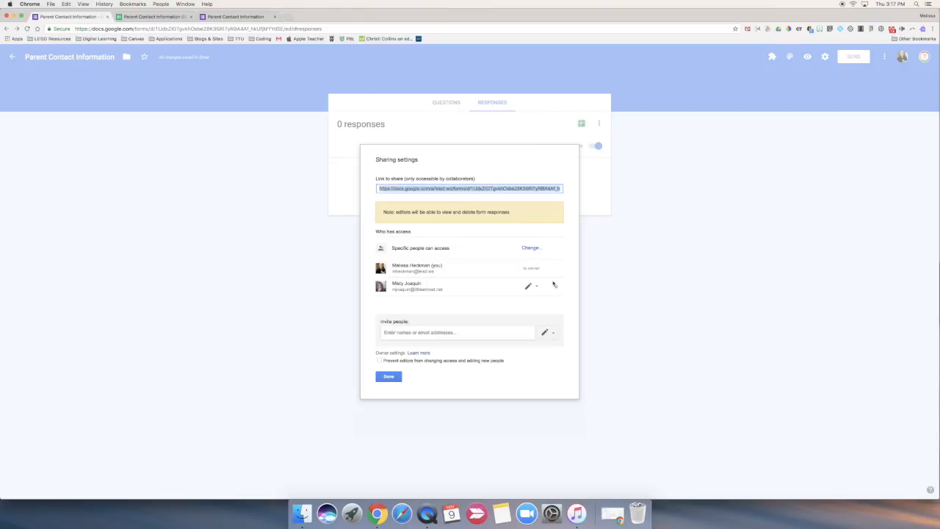
pyautogui.click(389, 376)
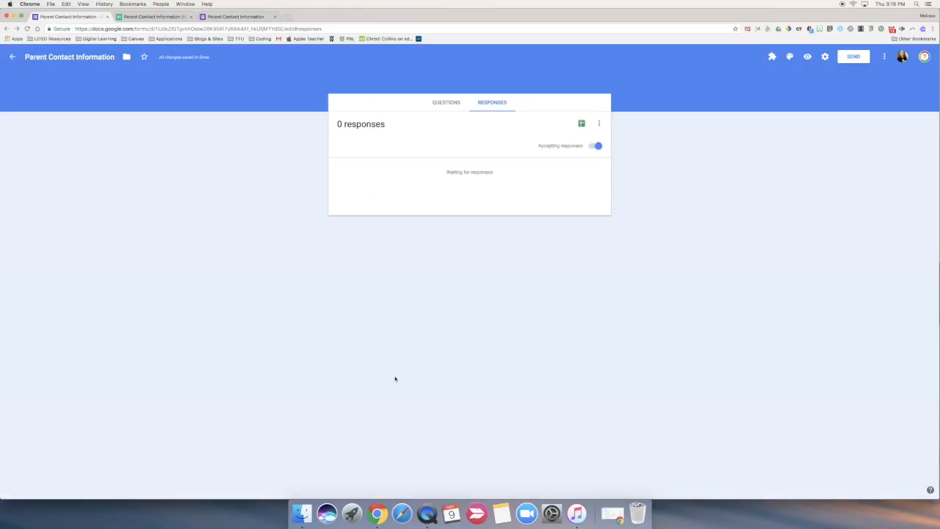
pyautogui.click(455, 102)
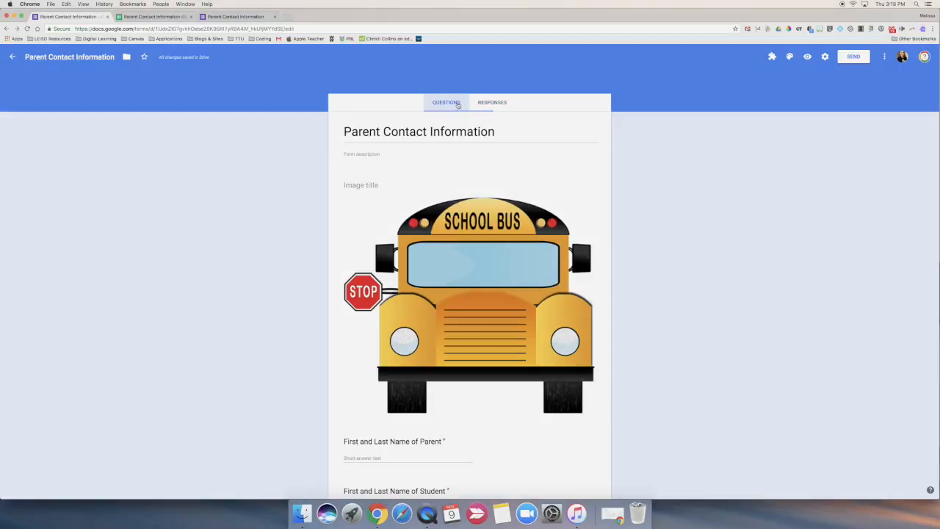